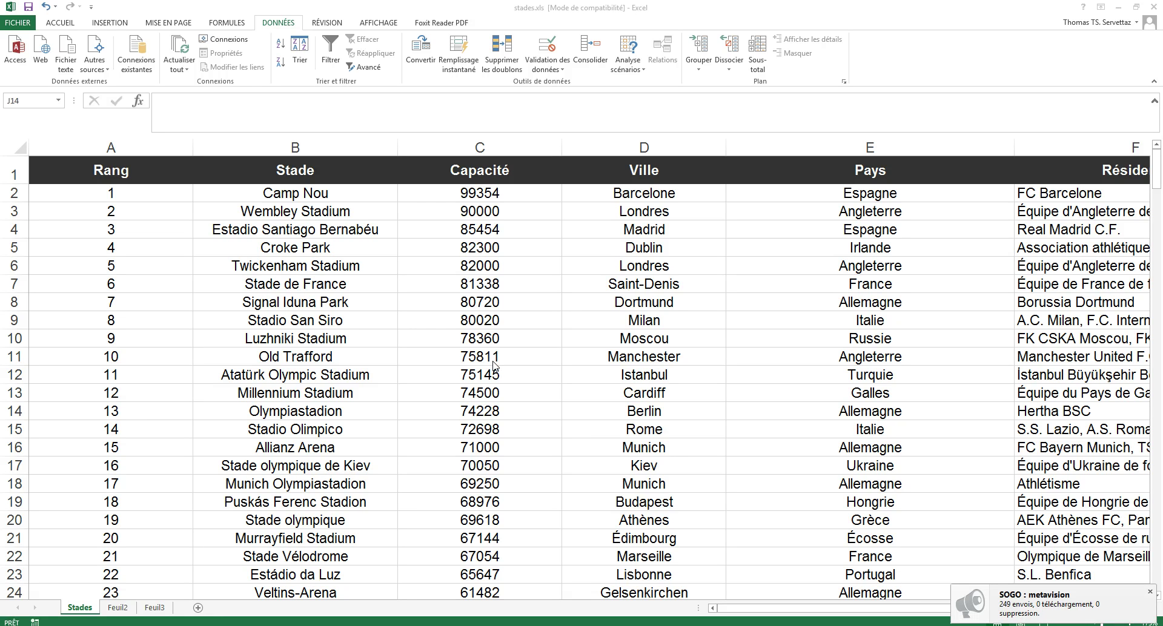
Dismiss the pop-up and select the Stade, Ville, Pays and Résidents column headings.
{"action": "left_click", "coordinate": [1151, 590]}
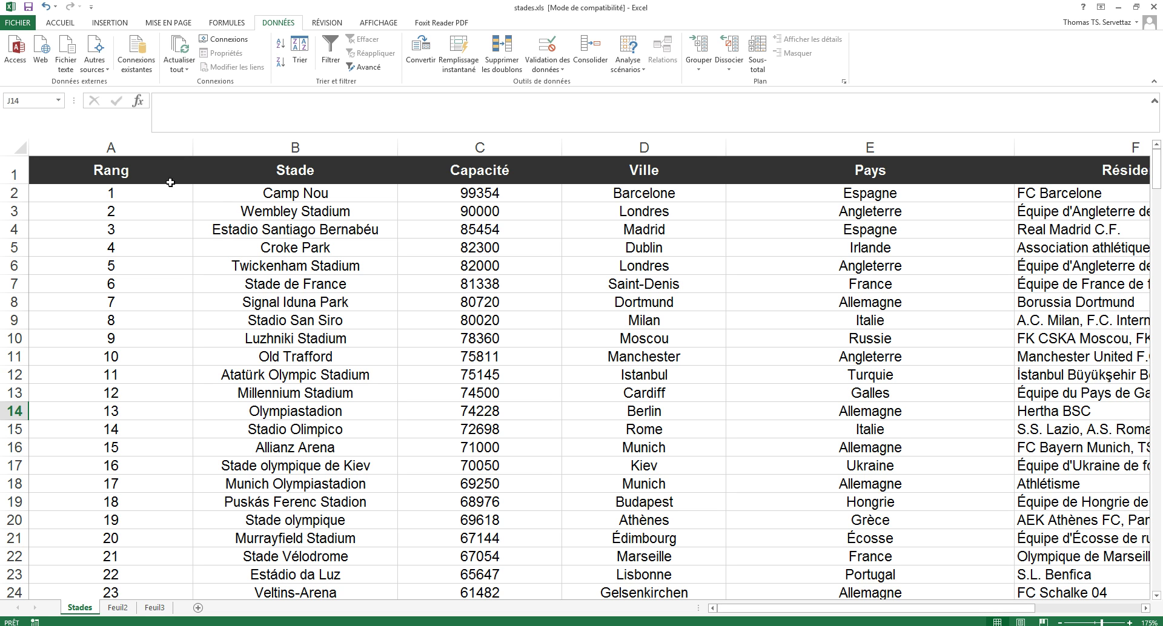
{"action": "left_click", "coordinate": [311, 175]}
{"action": "left_click", "coordinate": [642, 172]}
{"action": "left_click", "coordinate": [878, 169]}
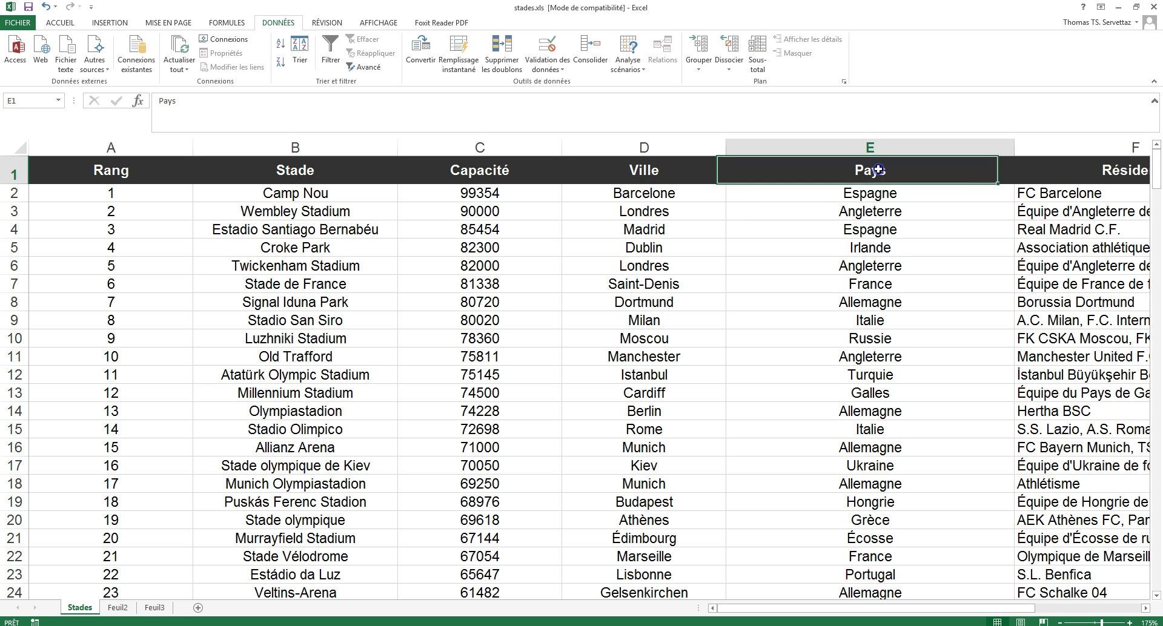
{"action": "left_click", "coordinate": [1072, 172]}
{"action": "mouse_move", "coordinate": [1012, 609]}
{"action": "left_mouse_down"}
{"action": "mouse_move", "coordinate": [1083, 608]}
{"action": "mouse_move", "coordinate": [963, 608]}
{"action": "left_mouse_up"}
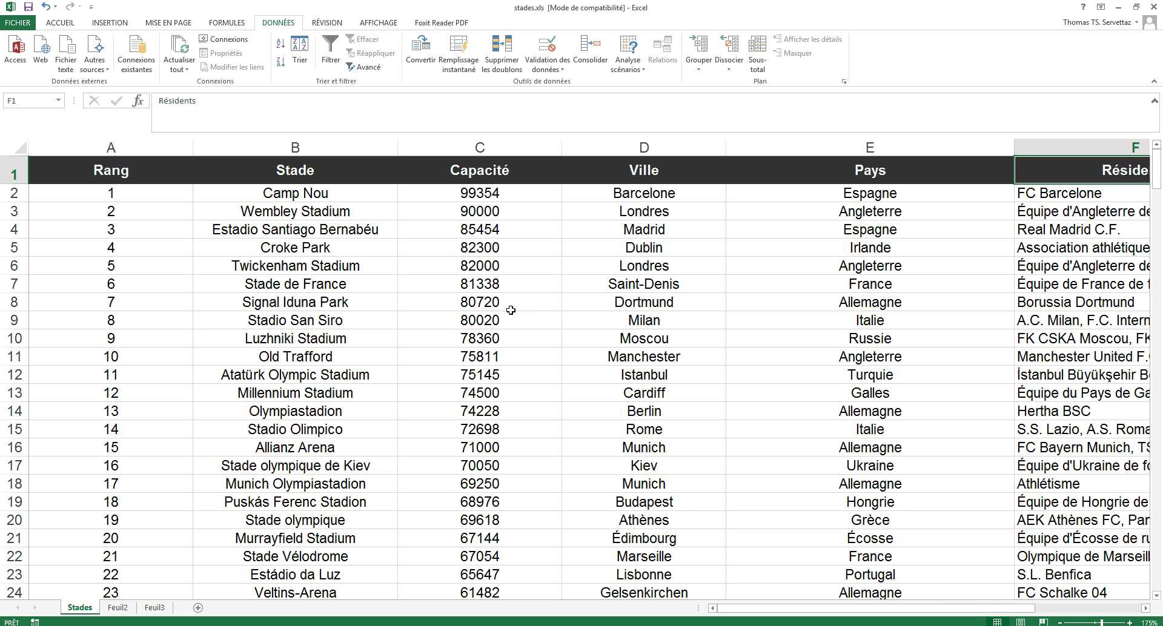
Select the Stade column, then the Camp Nou cell and capacity 85454 in C4.
{"action": "scroll", "coordinate": [617, 298], "scroll_direction": "down", "scroll_amount": 2, "text": "ctrl"}
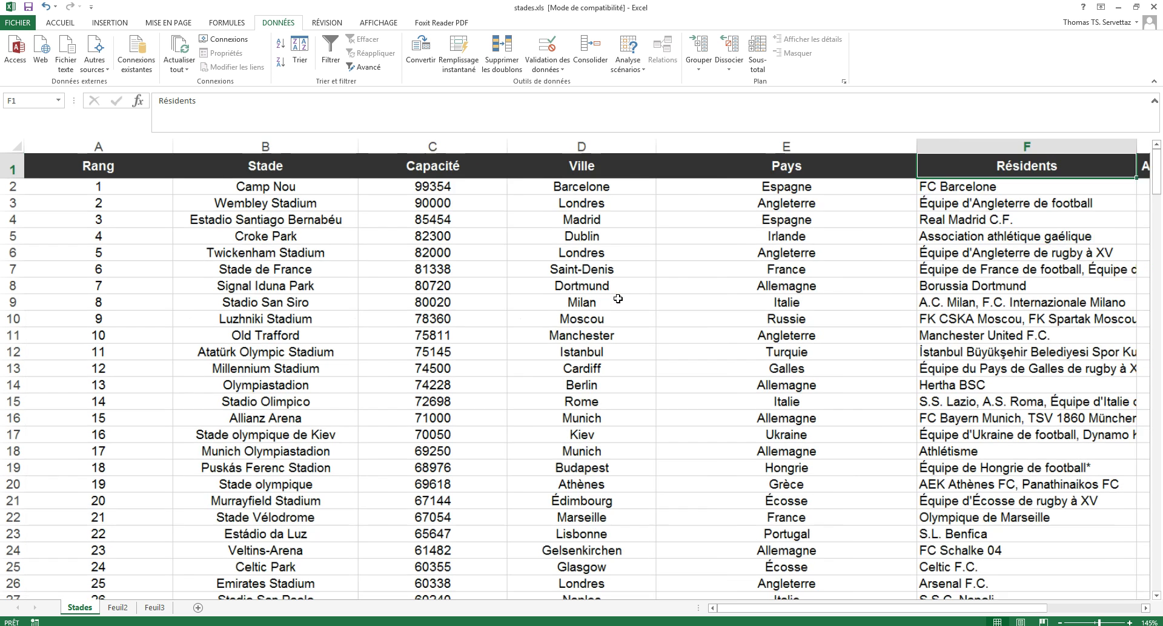
{"action": "scroll", "coordinate": [618, 298], "scroll_direction": "down", "scroll_amount": 3, "text": "ctrl"}
{"action": "scroll", "coordinate": [617, 300], "scroll_direction": "up", "scroll_amount": 3, "text": "ctrl"}
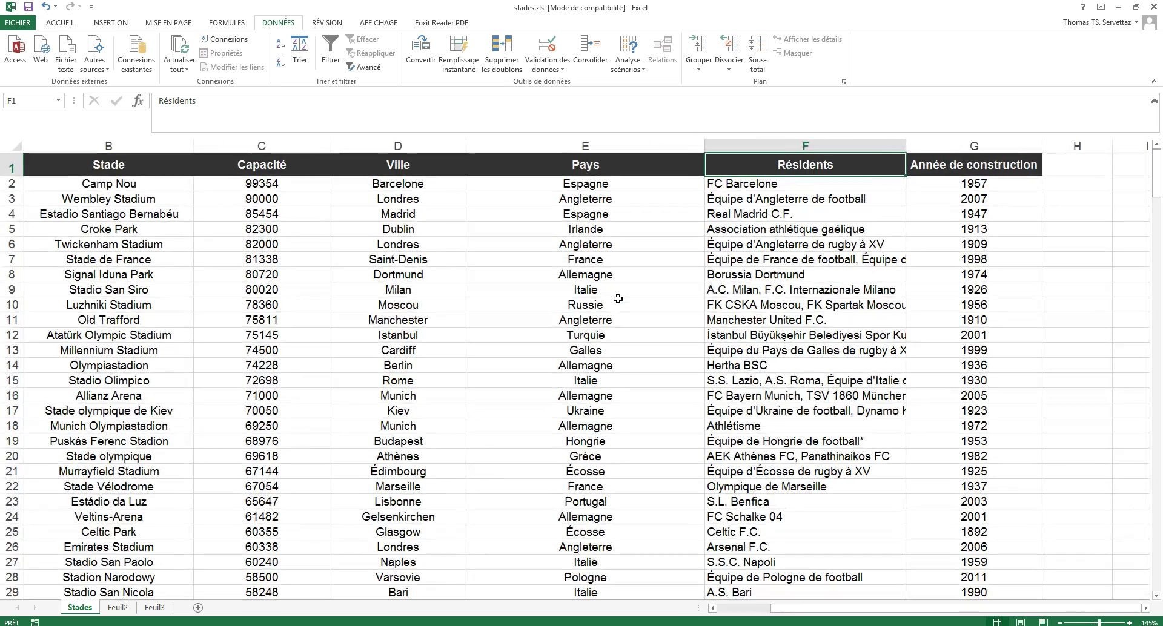
{"action": "left_click_drag", "start_coordinate": [834, 608], "coordinate": [782, 608]}
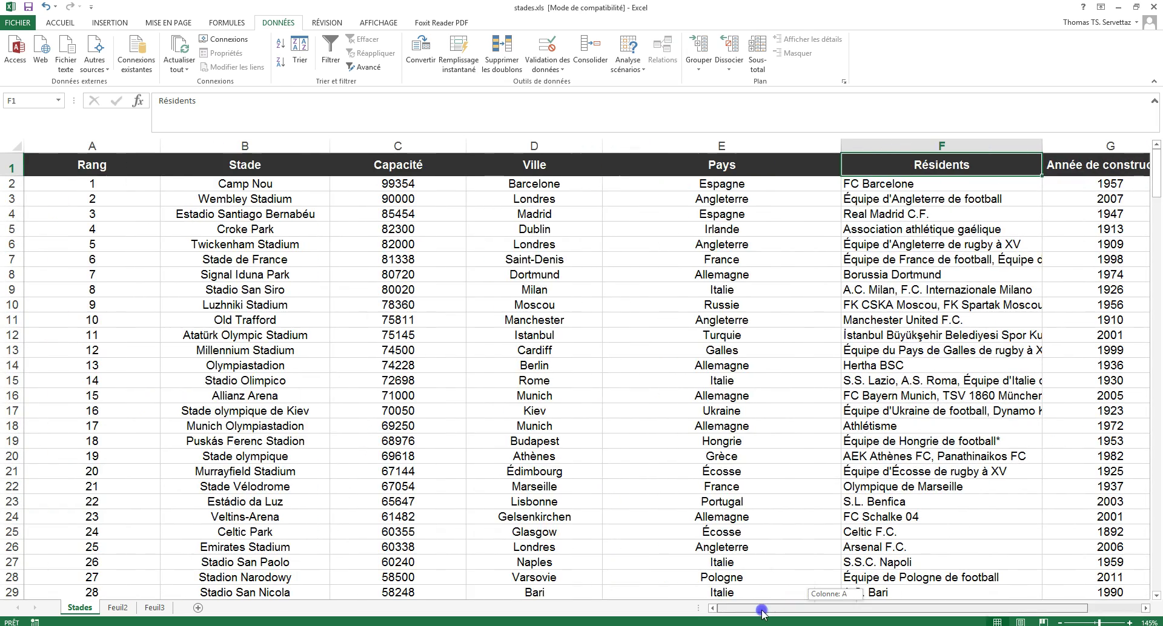
{"action": "scroll", "coordinate": [780, 480], "scroll_direction": "down", "scroll_amount": 1, "text": "ctrl"}
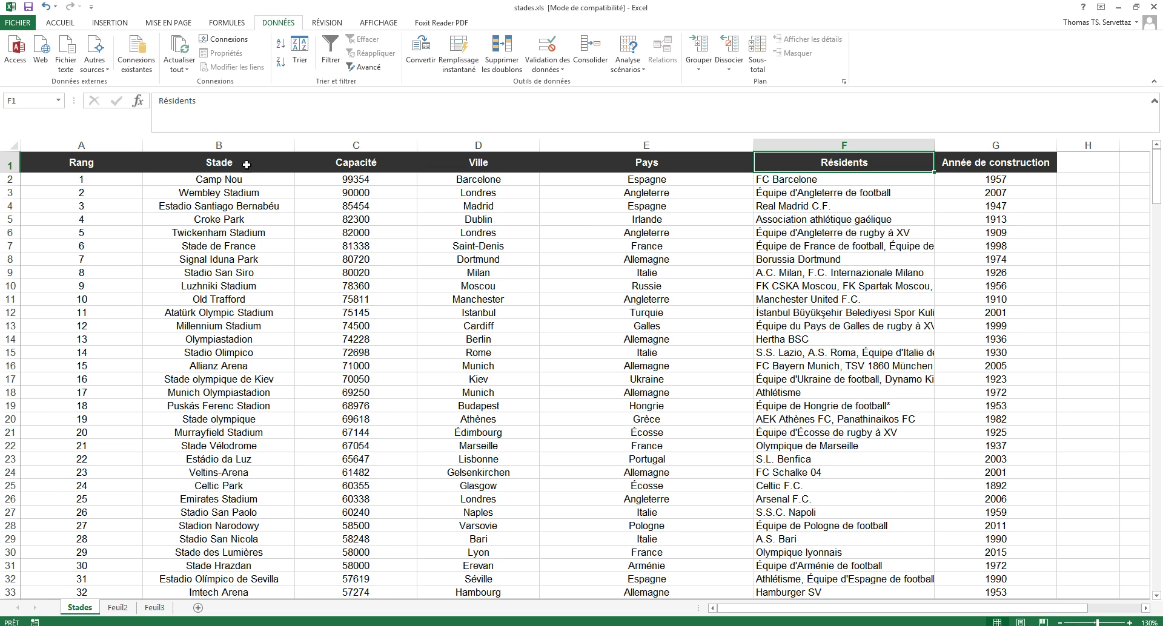
{"action": "left_click", "coordinate": [247, 144]}
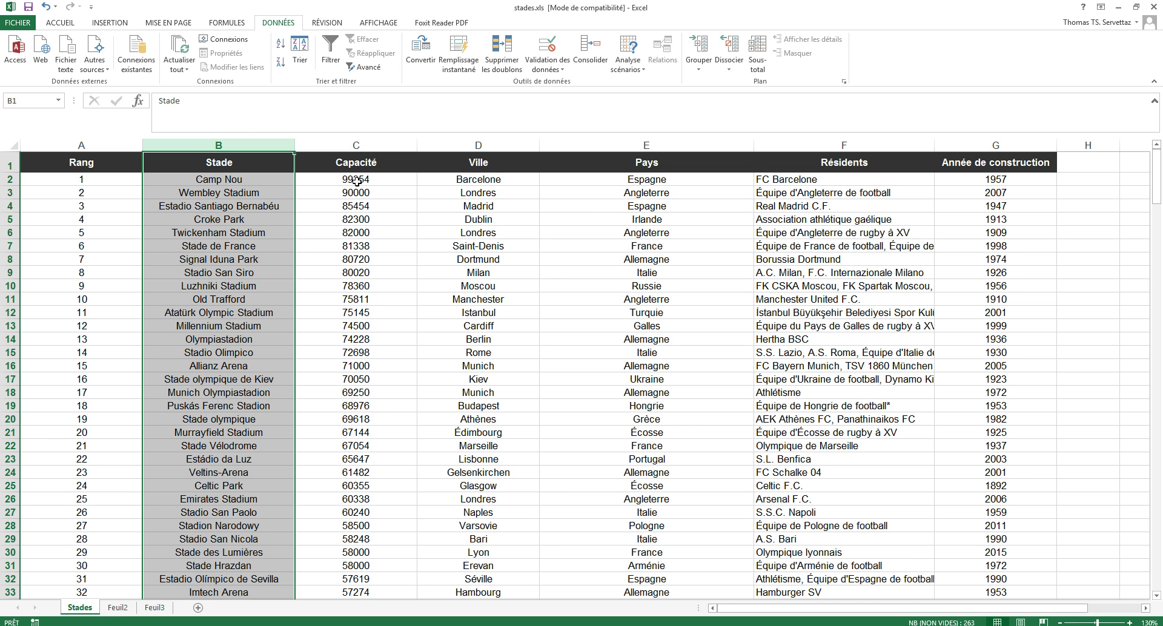
{"action": "left_click", "coordinate": [264, 180]}
{"action": "left_click", "coordinate": [344, 205]}
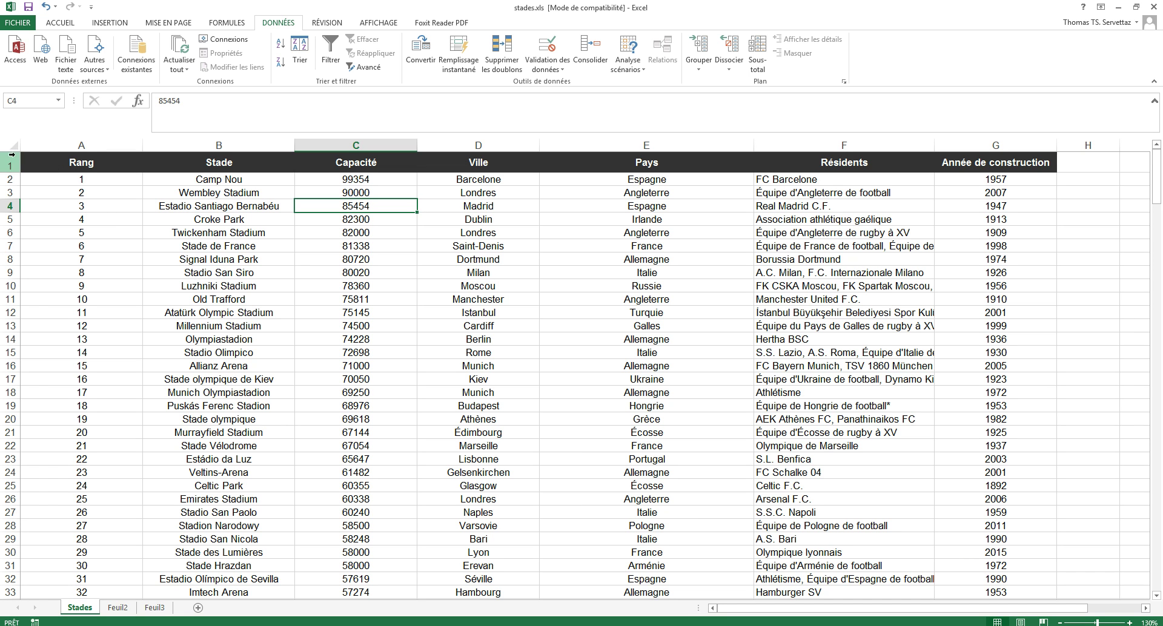
{"action": "scroll", "coordinate": [552, 396], "scroll_direction": "down", "scroll_amount": 3}
{"action": "scroll", "coordinate": [490, 394], "scroll_direction": "up", "scroll_amount": 3}
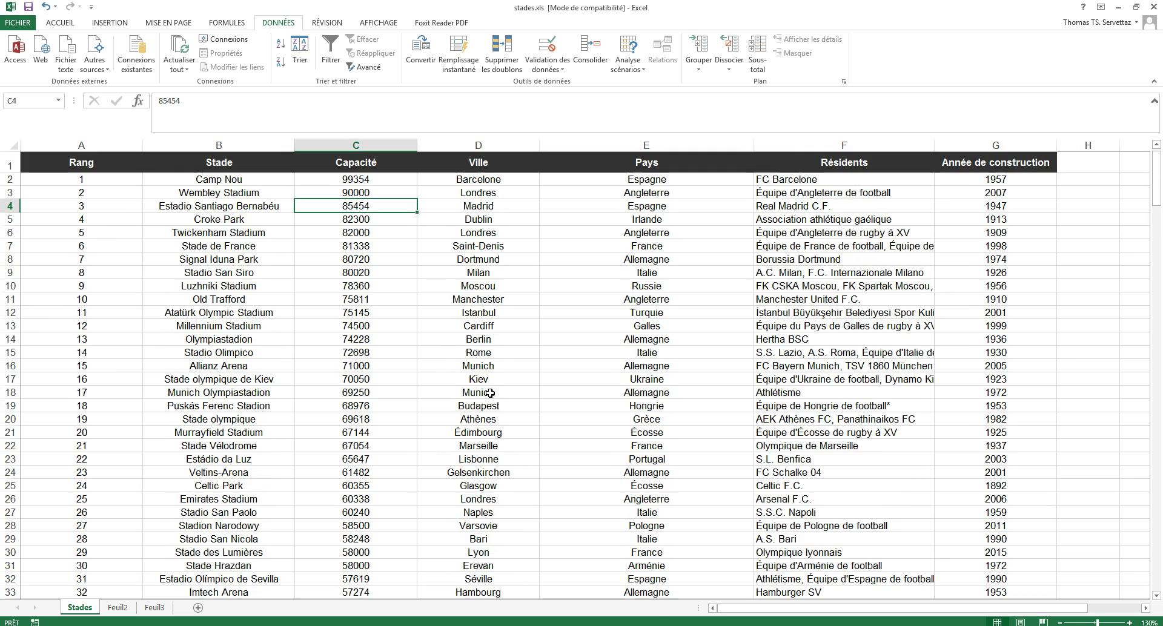
Select the whole sheet (table A1:G33) and open the Trier sort dialog.
{"action": "left_click", "coordinate": [14, 145]}
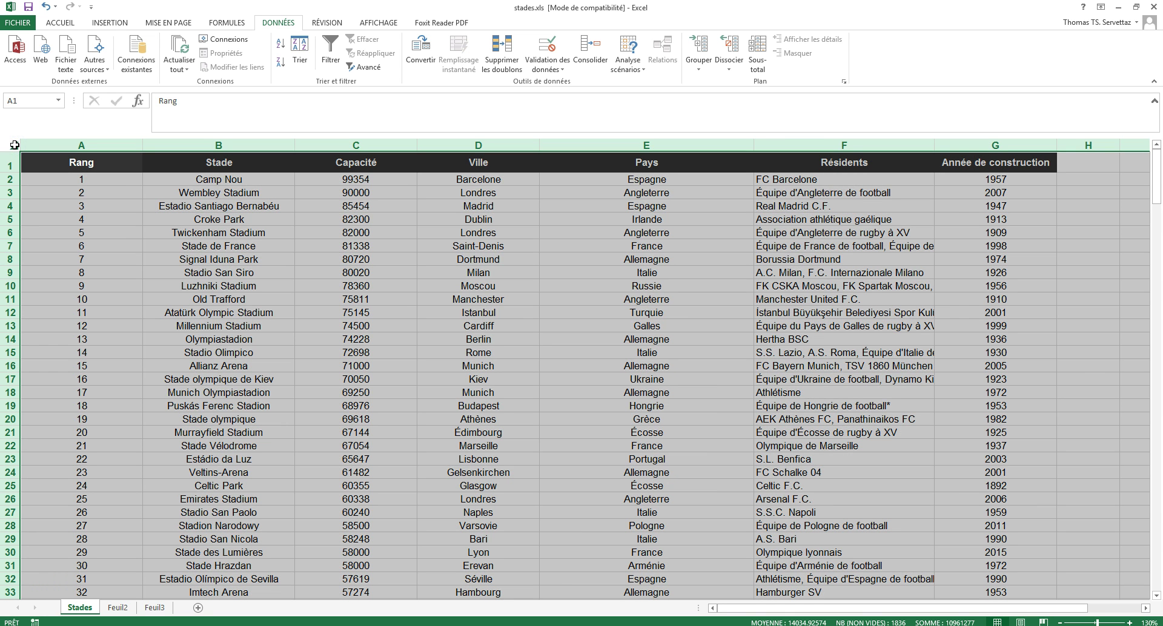
{"action": "left_click_drag", "start_coordinate": [36, 145], "coordinate": [1057, 136]}
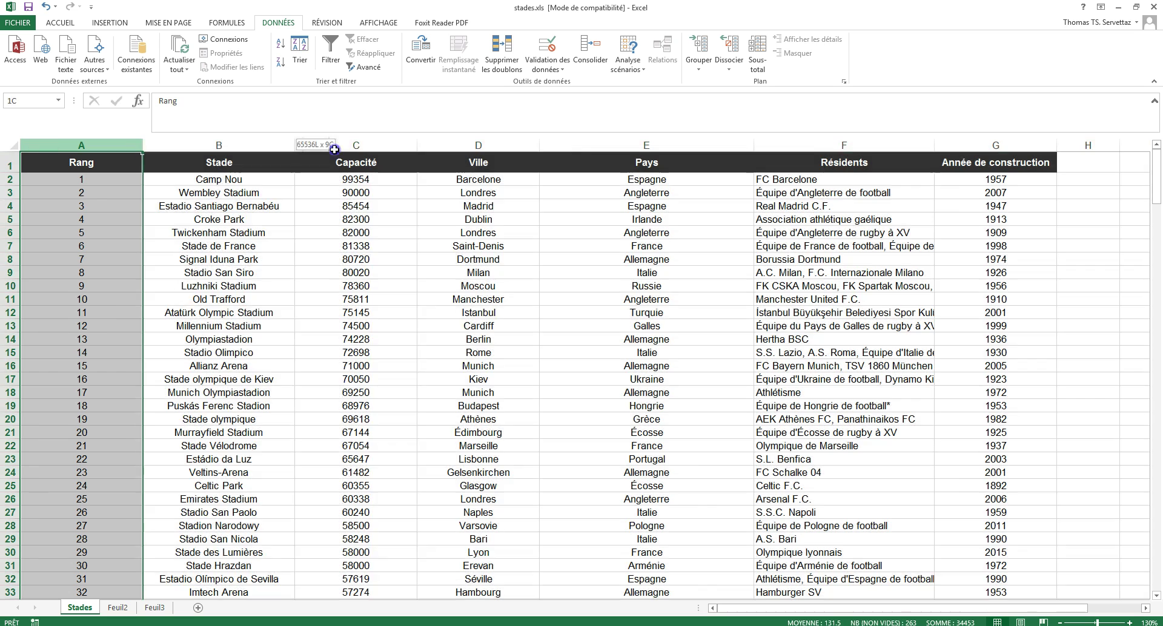
{"action": "left_click", "coordinate": [255, 230]}
{"action": "mouse_move", "coordinate": [79, 163]}
{"action": "left_mouse_down"}
{"action": "mouse_move", "coordinate": [968, 592]}
{"action": "mouse_move", "coordinate": [976, 291]}
{"action": "left_mouse_up"}
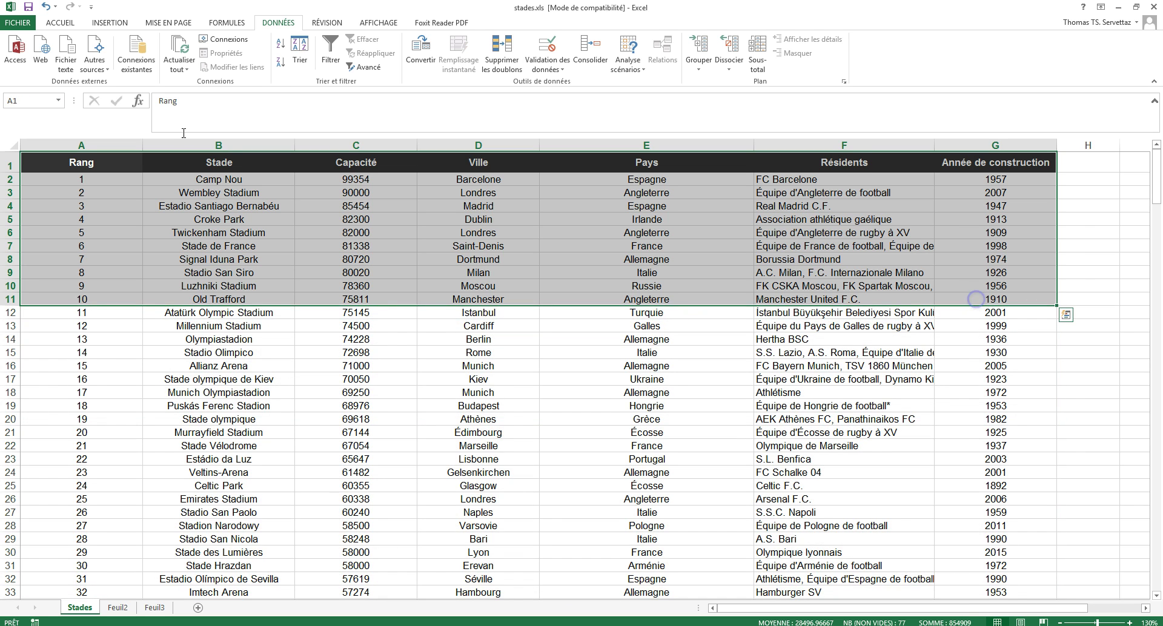
{"action": "left_click", "coordinate": [12, 147]}
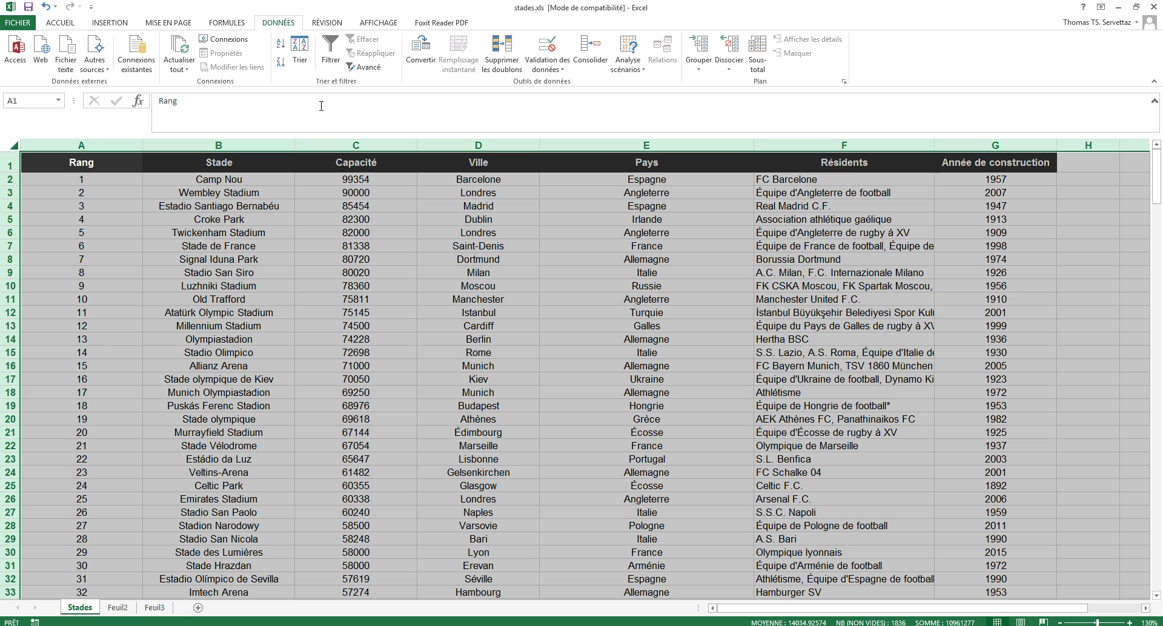
{"action": "left_click", "coordinate": [299, 57]}
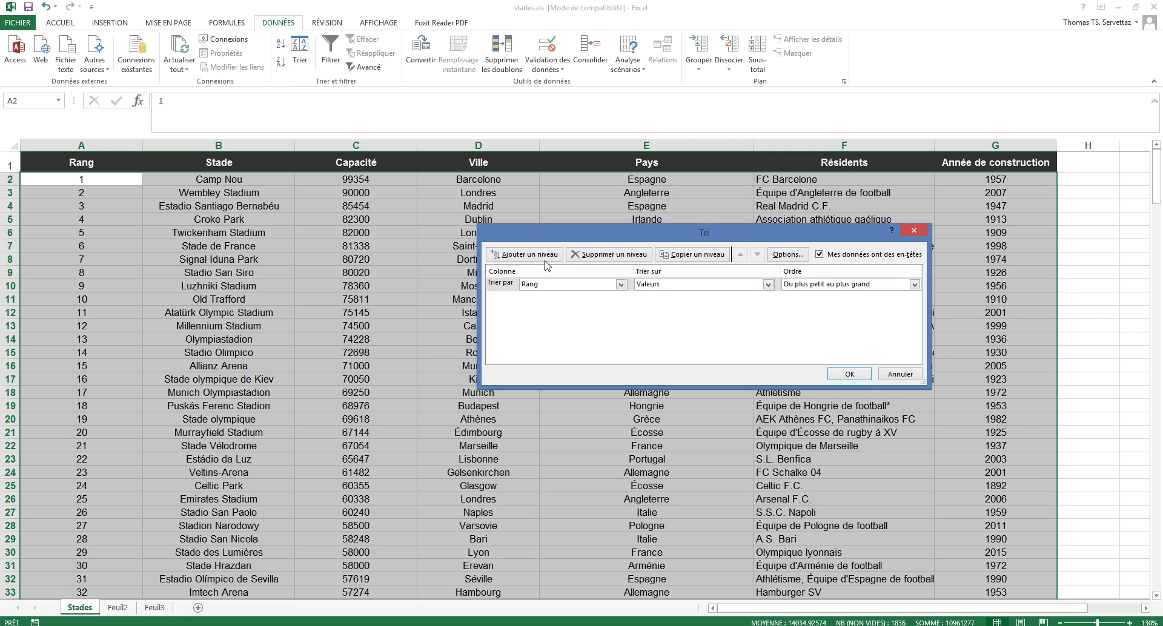
Sort by Stade on Valeurs in De A à Z order, so Abe Lenstra Stadion comes first.
{"action": "left_click", "coordinate": [621, 285]}
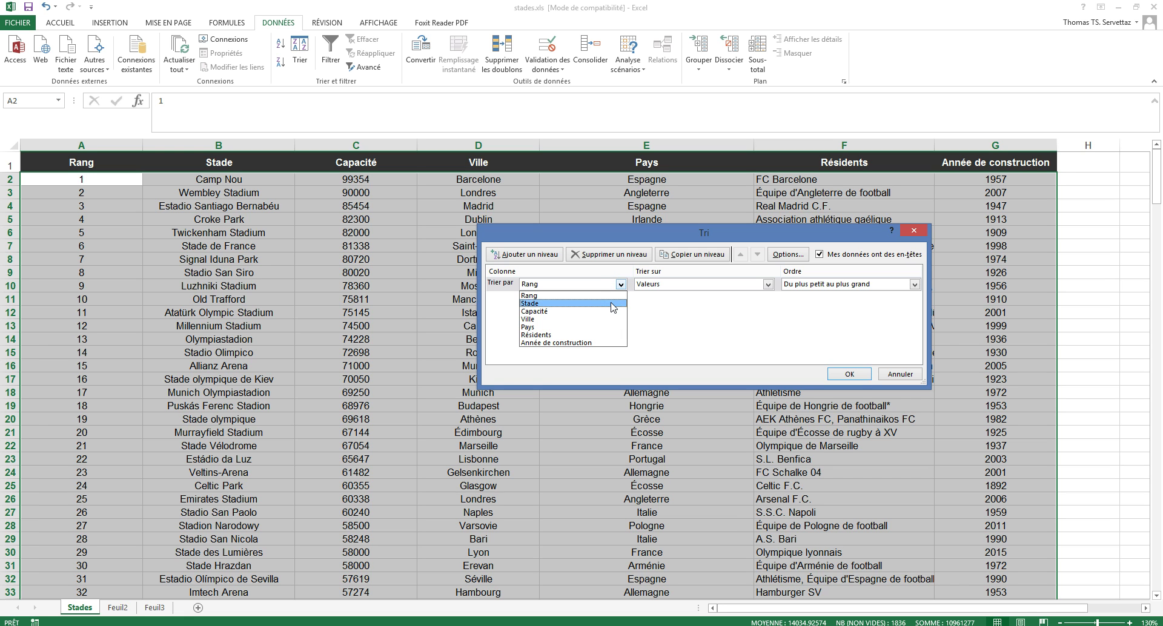
{"action": "left_click", "coordinate": [611, 304]}
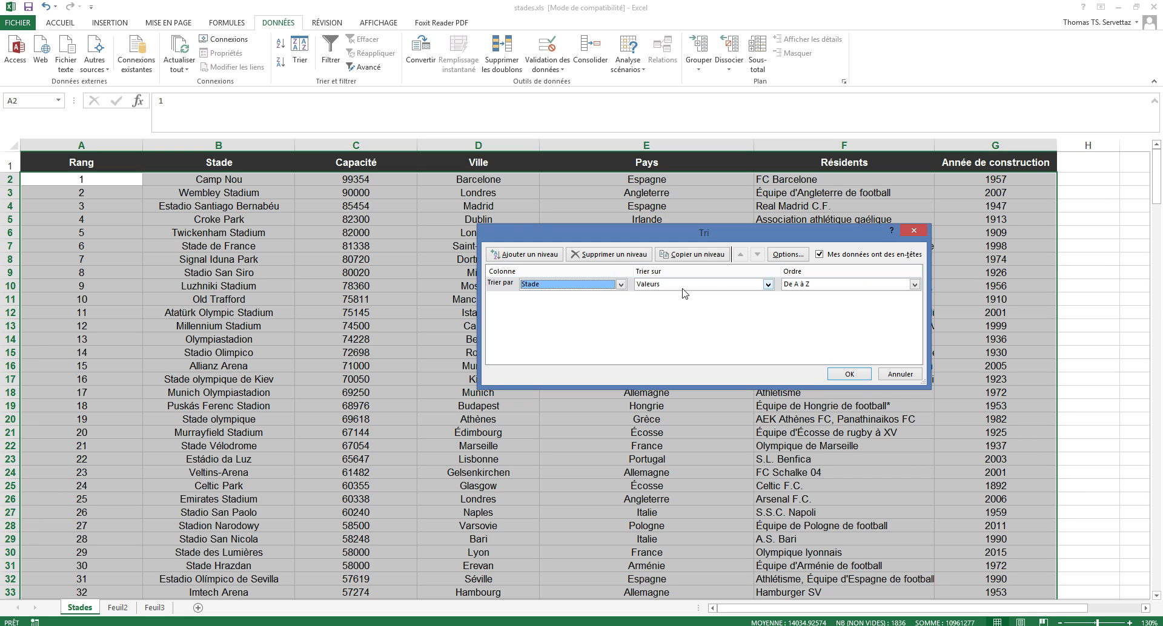
{"action": "left_click", "coordinate": [713, 286]}
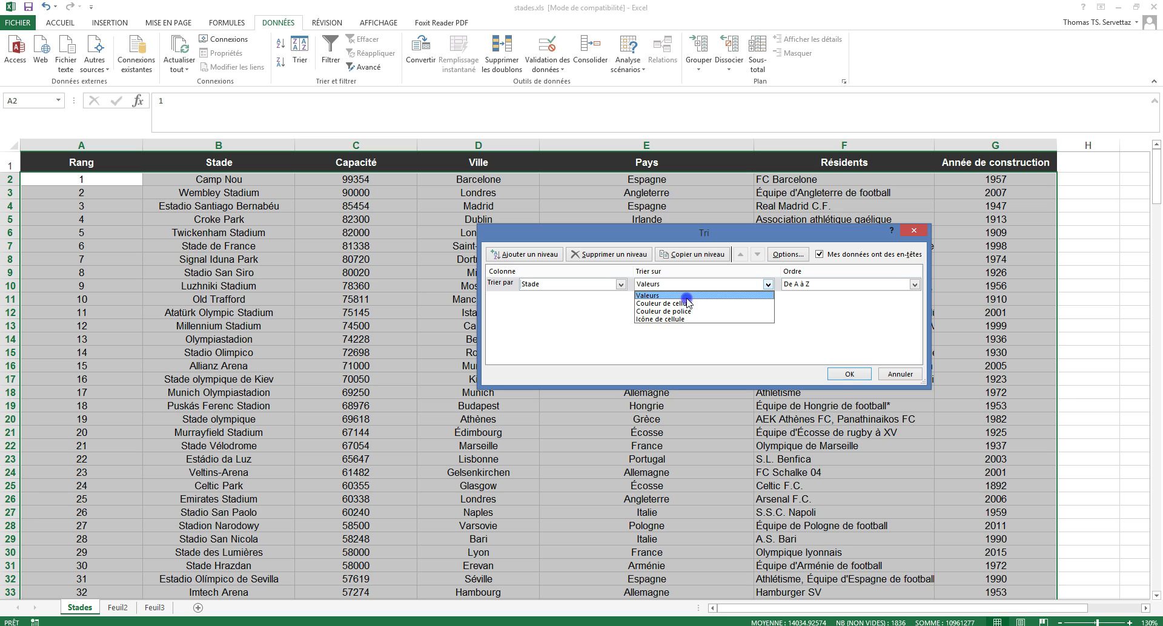
{"action": "left_click", "coordinate": [686, 296]}
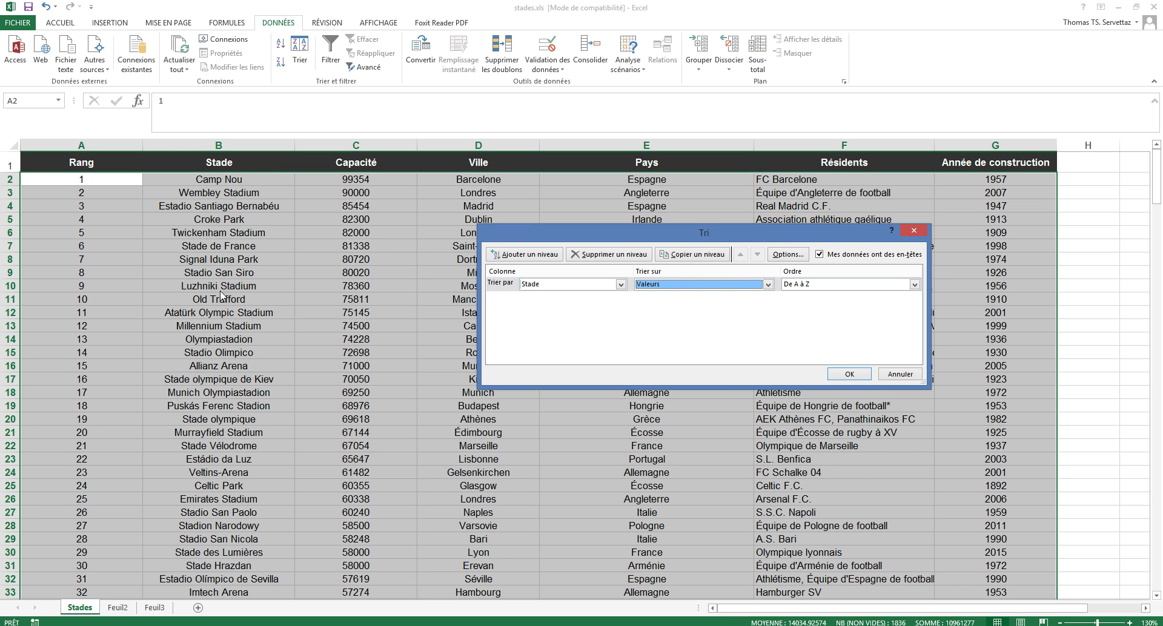
{"action": "left_click", "coordinate": [915, 285]}
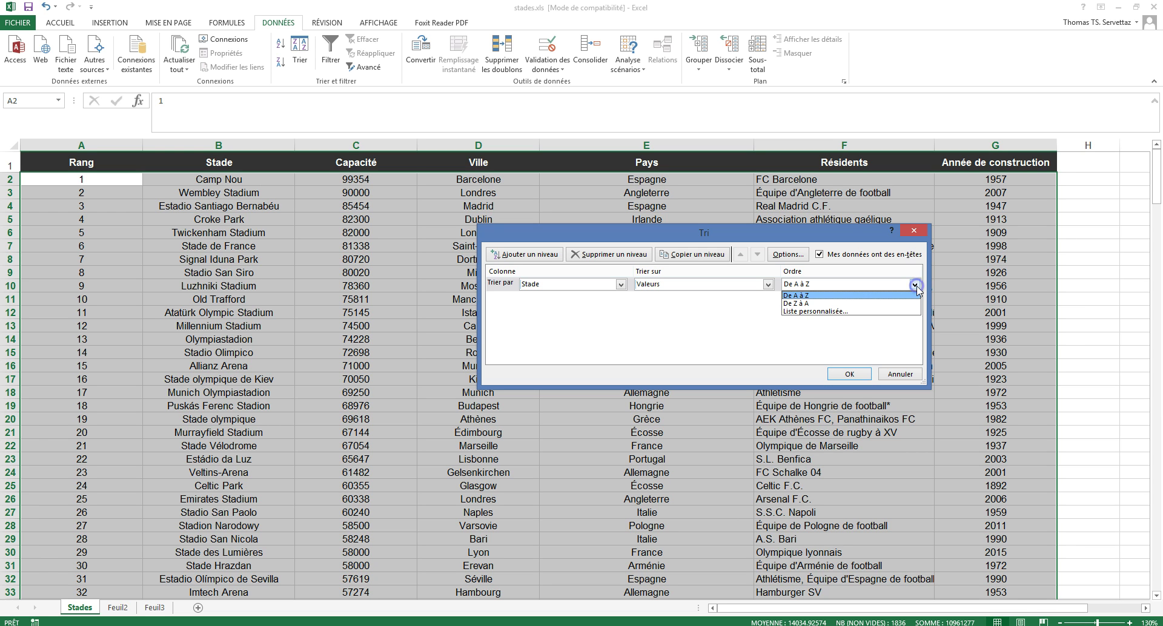
{"action": "left_click", "coordinate": [916, 286]}
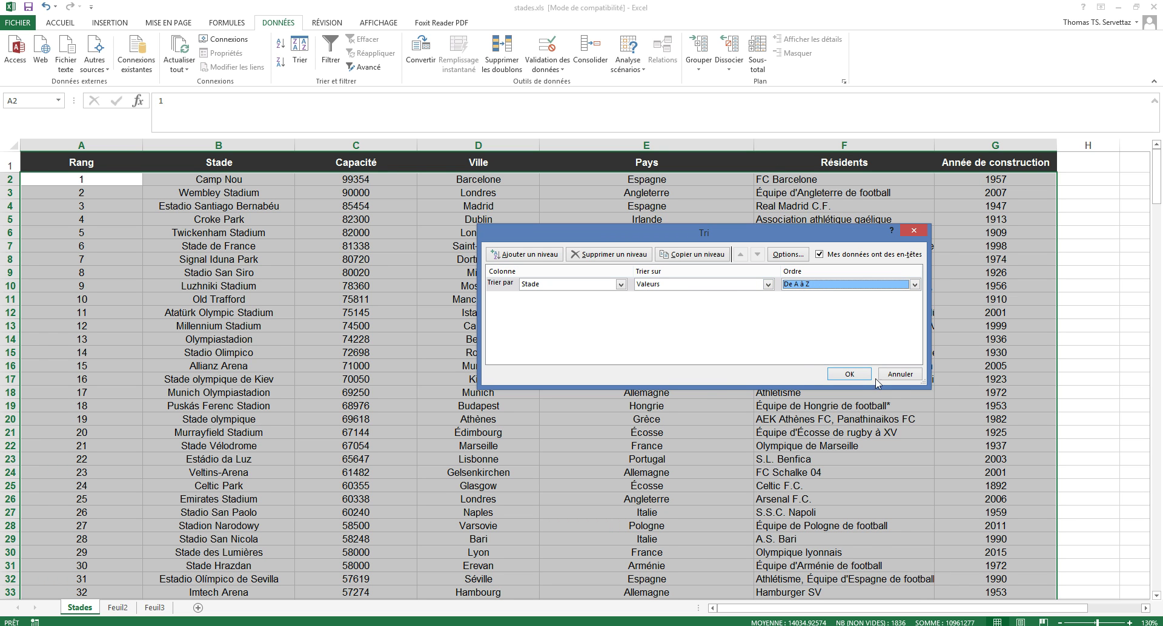
{"action": "left_click", "coordinate": [851, 375]}
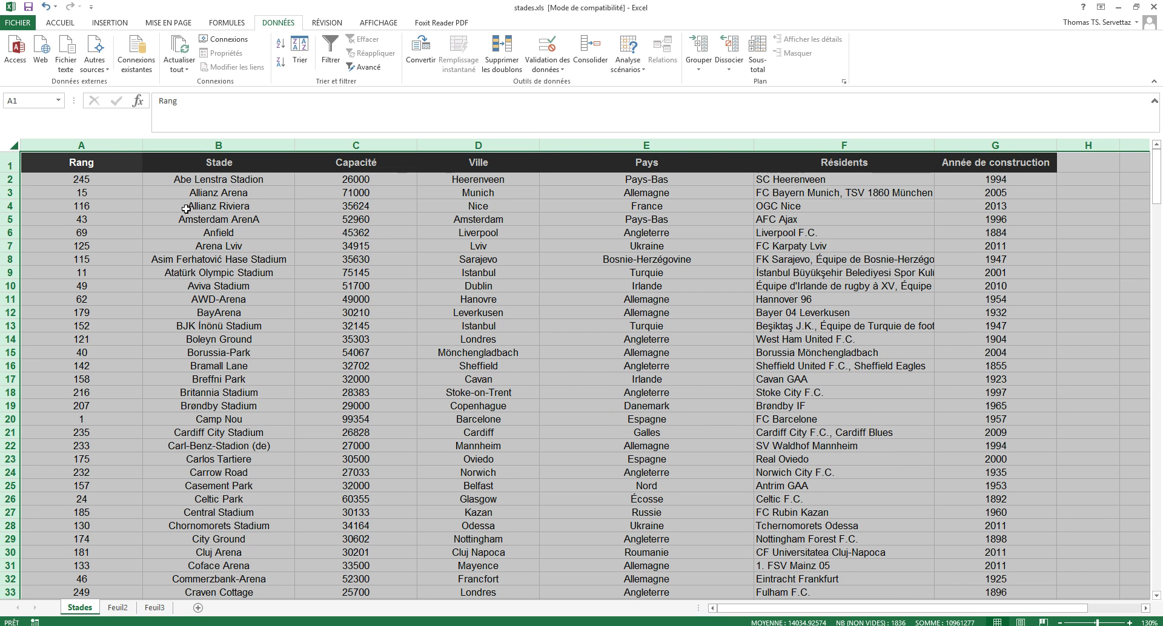
Check the alphabetical order of stadium names, from Anfield to BayArena.
{"action": "left_click", "coordinate": [233, 237]}
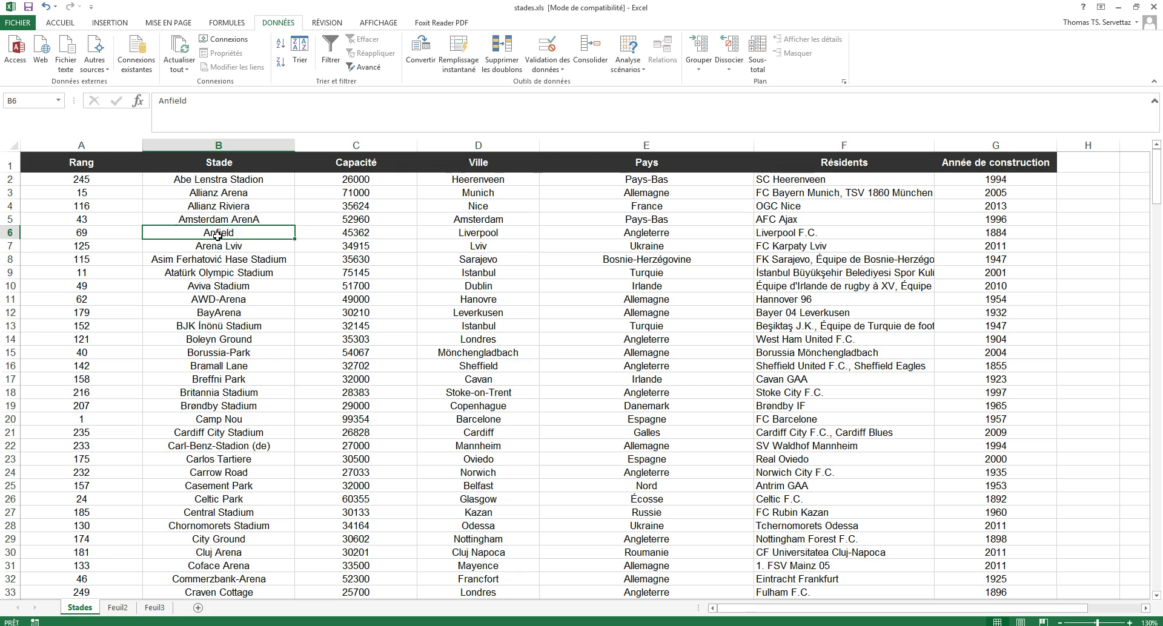
{"action": "left_click", "coordinate": [191, 176]}
{"action": "left_click", "coordinate": [206, 206]}
{"action": "left_click", "coordinate": [213, 248]}
{"action": "left_click", "coordinate": [229, 313]}
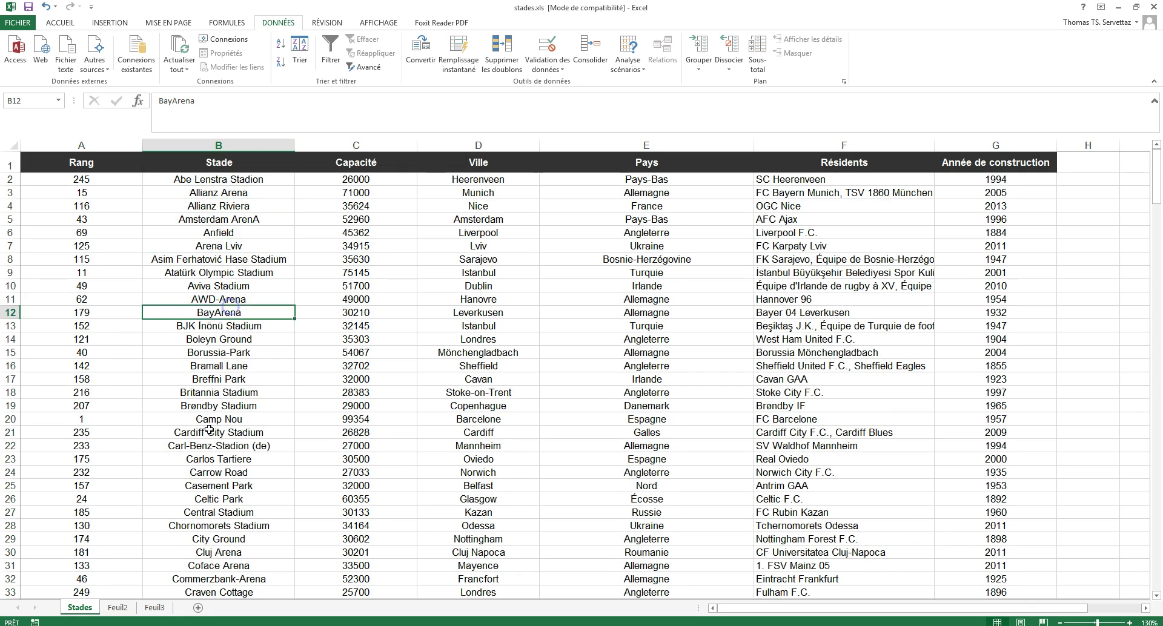
{"action": "scroll", "coordinate": [229, 427], "scroll_direction": "down", "scroll_amount": 8}
{"action": "scroll", "coordinate": [229, 427], "scroll_direction": "down", "scroll_amount": 7}
{"action": "scroll", "coordinate": [229, 424], "scroll_direction": "down", "scroll_amount": 4}
{"action": "scroll", "coordinate": [229, 424], "scroll_direction": "up", "scroll_amount": 16}
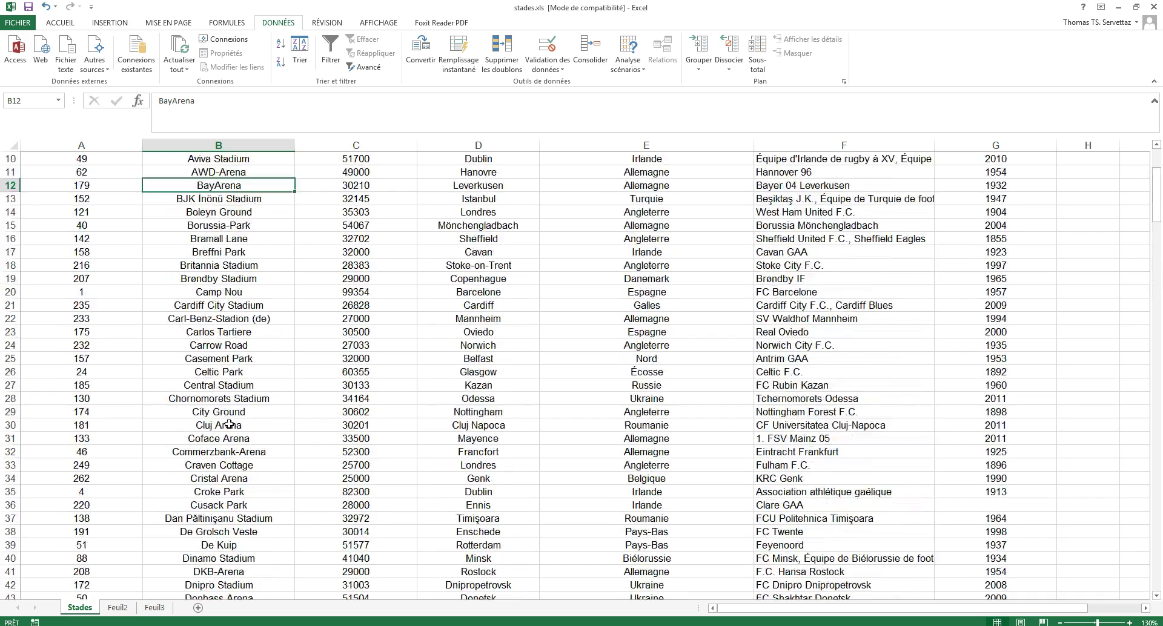
{"action": "scroll", "coordinate": [243, 401], "scroll_direction": "up", "scroll_amount": 3}
Select the capacity 26000 and Pays-Bas cells, then the entire sheet.
{"action": "left_click", "coordinate": [356, 179]}
{"action": "left_click", "coordinate": [446, 180]}
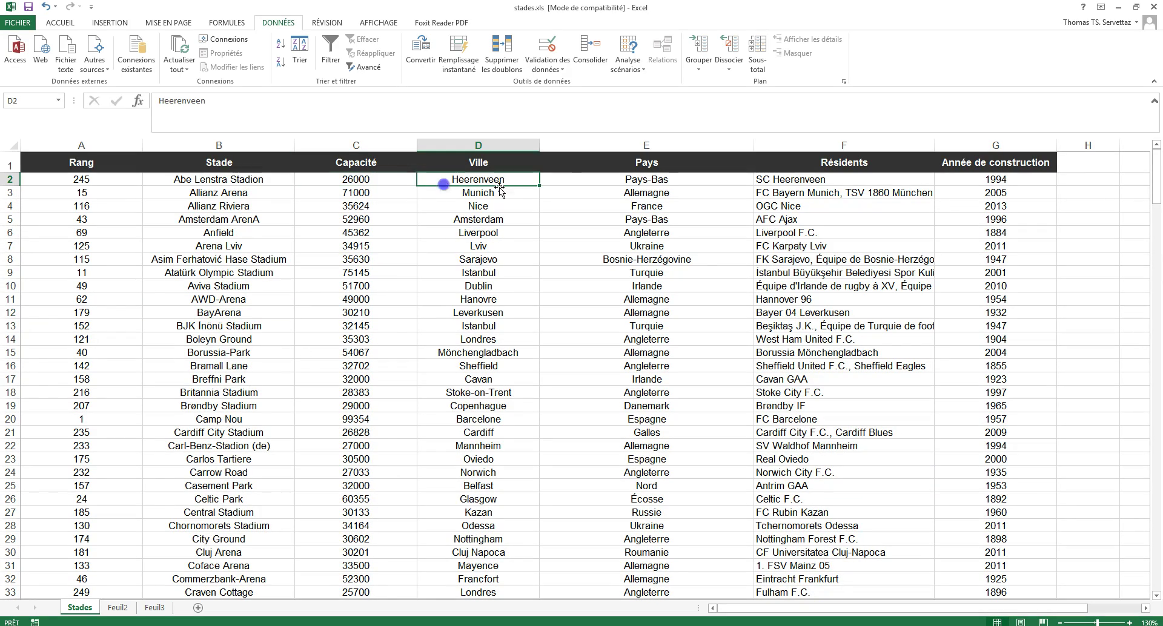
{"action": "left_click", "coordinate": [573, 178]}
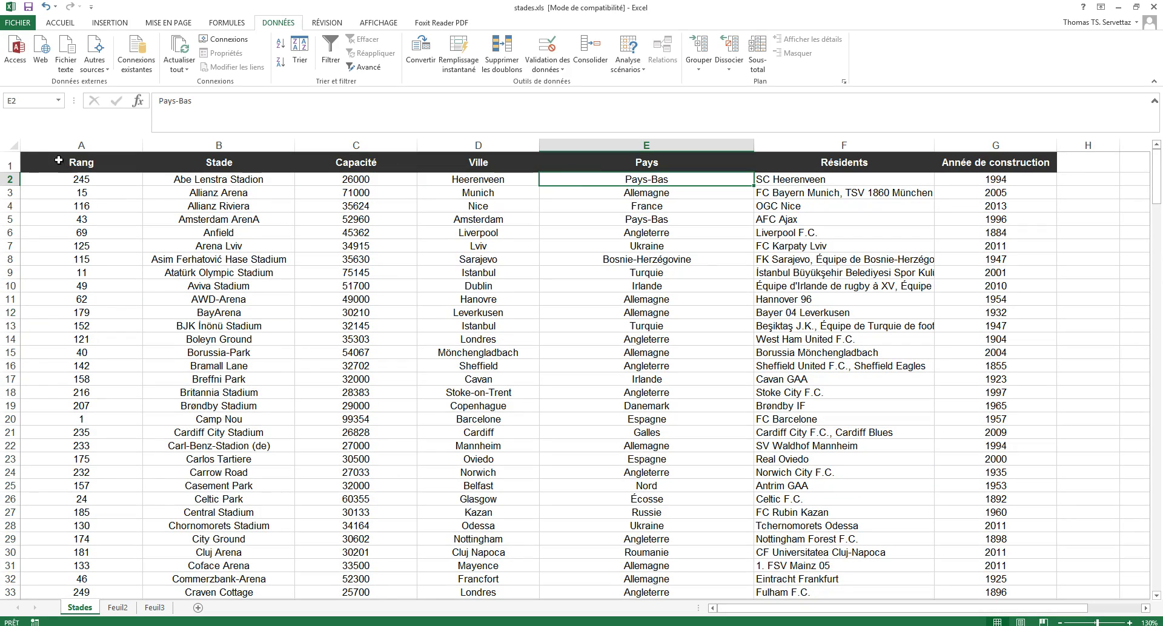
{"action": "left_click", "coordinate": [13, 146]}
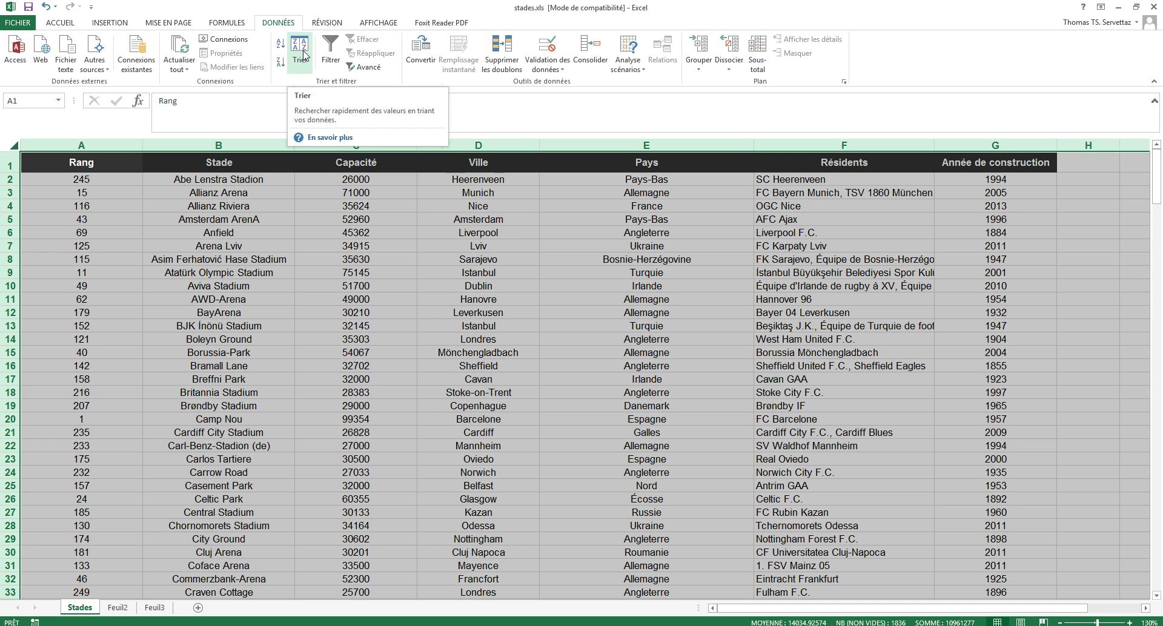
Sort the table by Capacité ascending, so Cristal Arena at 25000 comes first.
{"action": "left_click", "coordinate": [301, 60]}
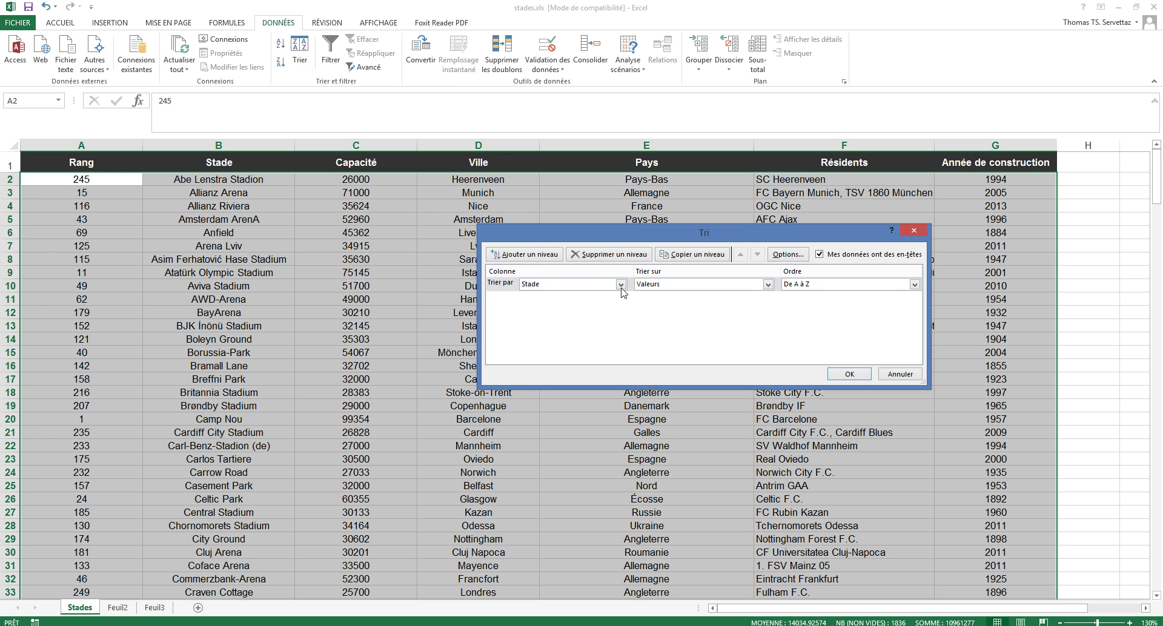
{"action": "left_click", "coordinate": [621, 286]}
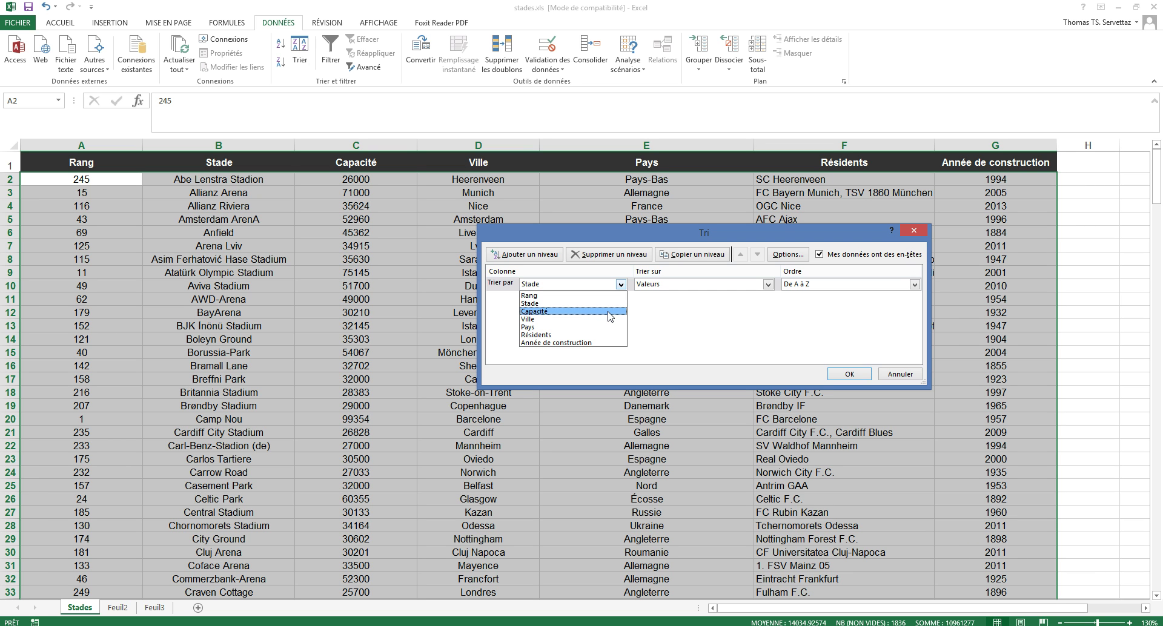
{"action": "left_click", "coordinate": [610, 311]}
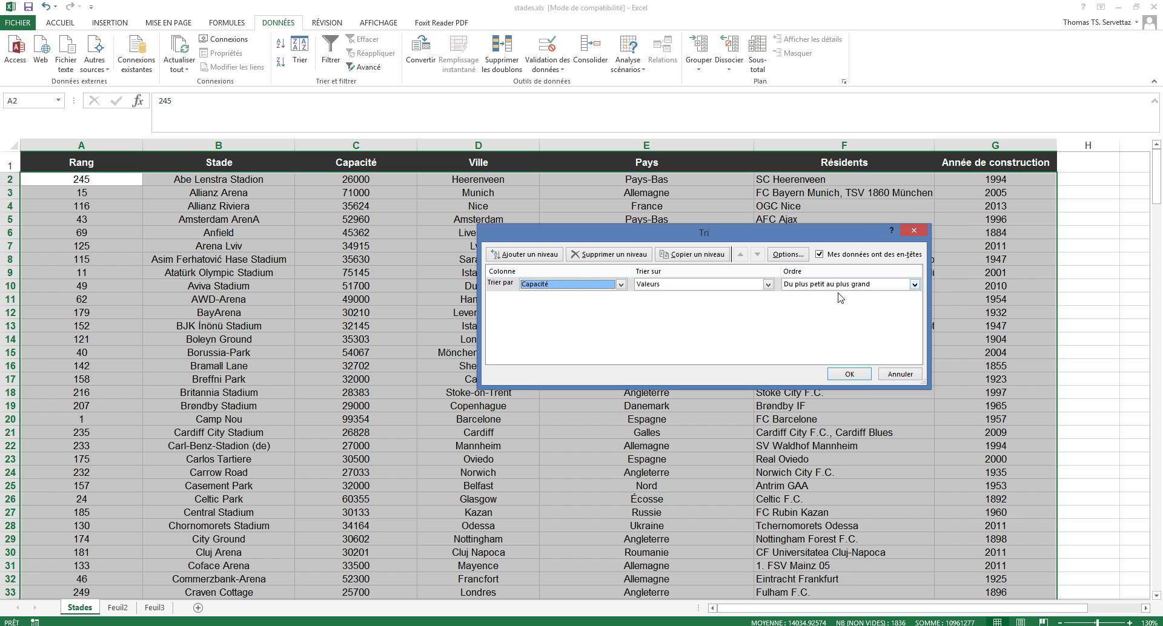
{"action": "left_click", "coordinate": [849, 374]}
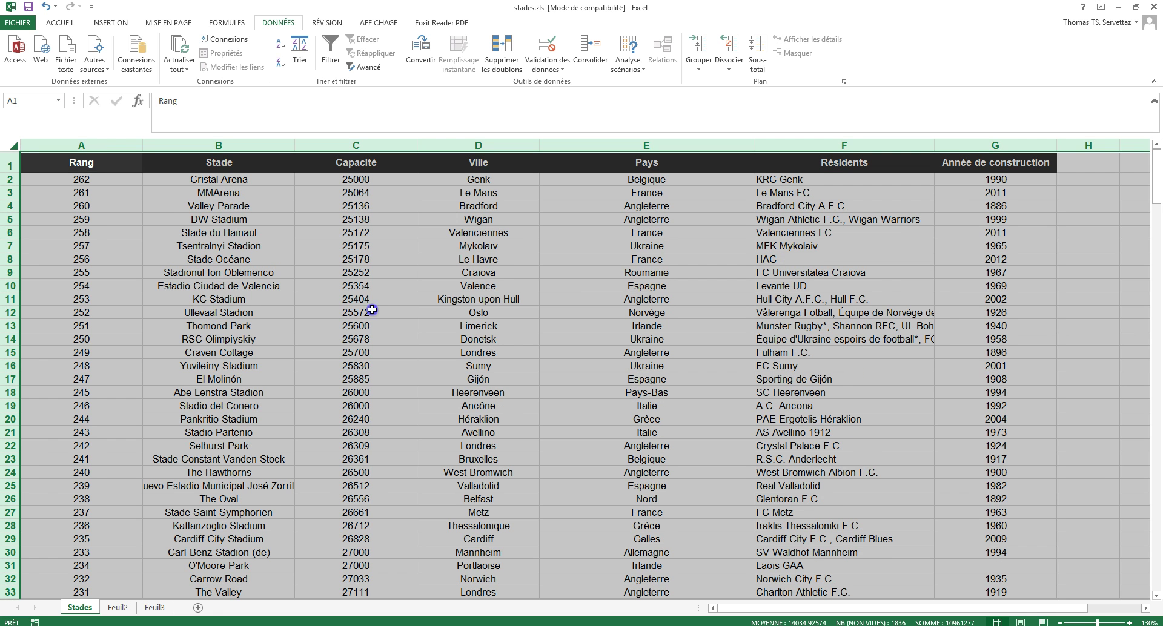
{"action": "left_click", "coordinate": [371, 310]}
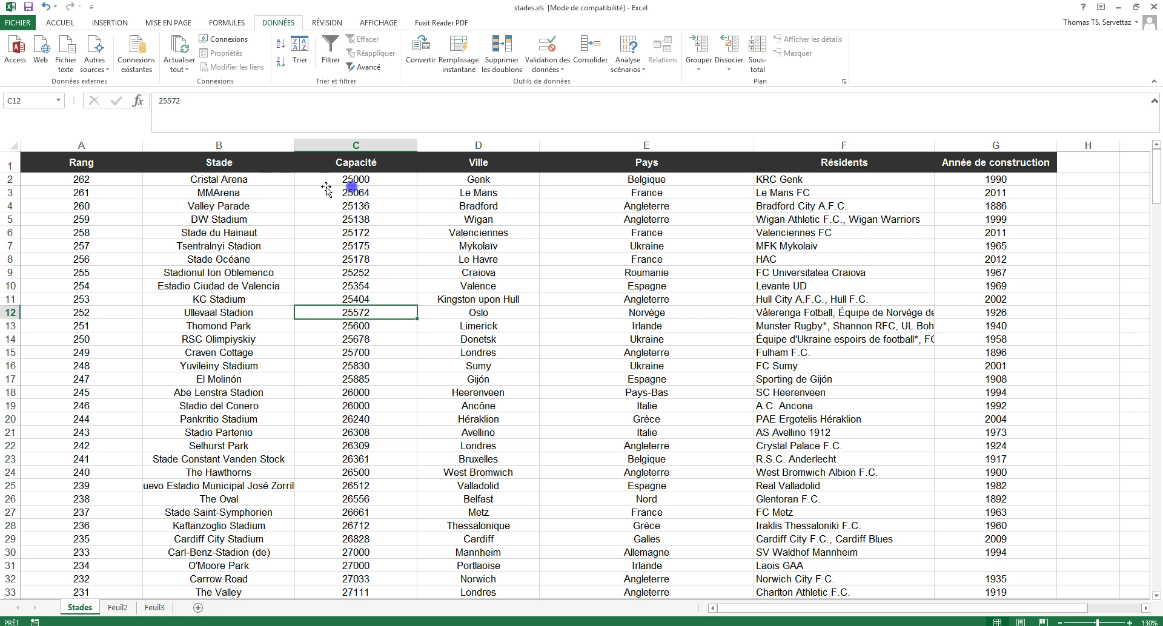
{"action": "left_click", "coordinate": [349, 190]}
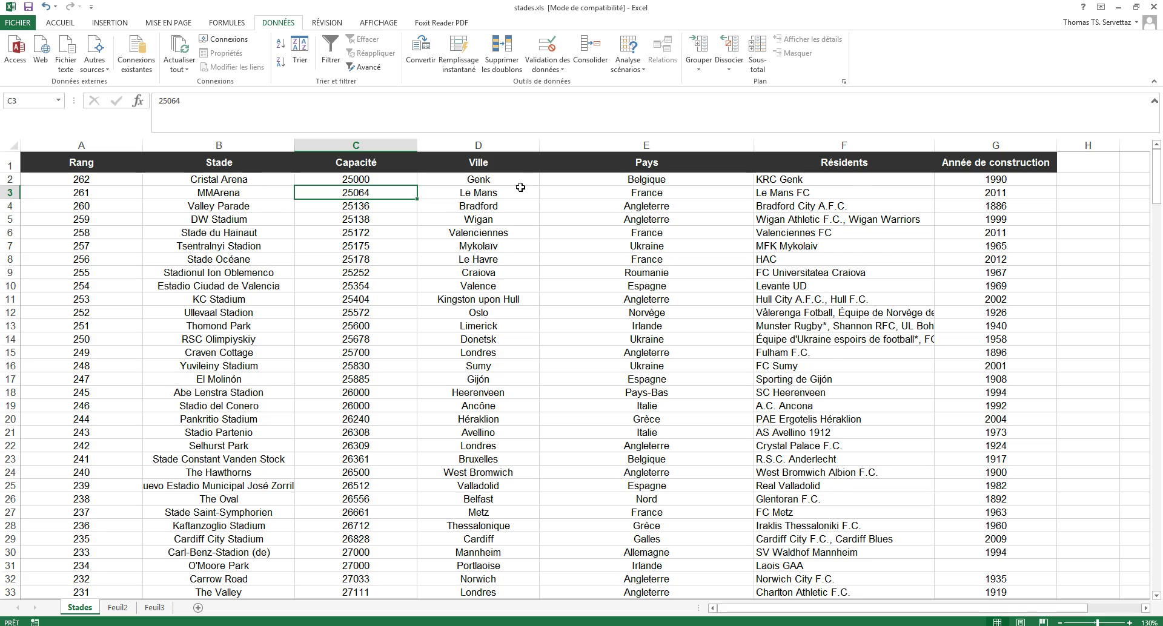
{"action": "scroll", "coordinate": [527, 358], "scroll_direction": "down", "scroll_amount": 15}
{"action": "scroll", "coordinate": [528, 379], "scroll_direction": "down", "scroll_amount": 12}
{"action": "scroll", "coordinate": [1085, 221], "scroll_direction": "down", "scroll_amount": 1}
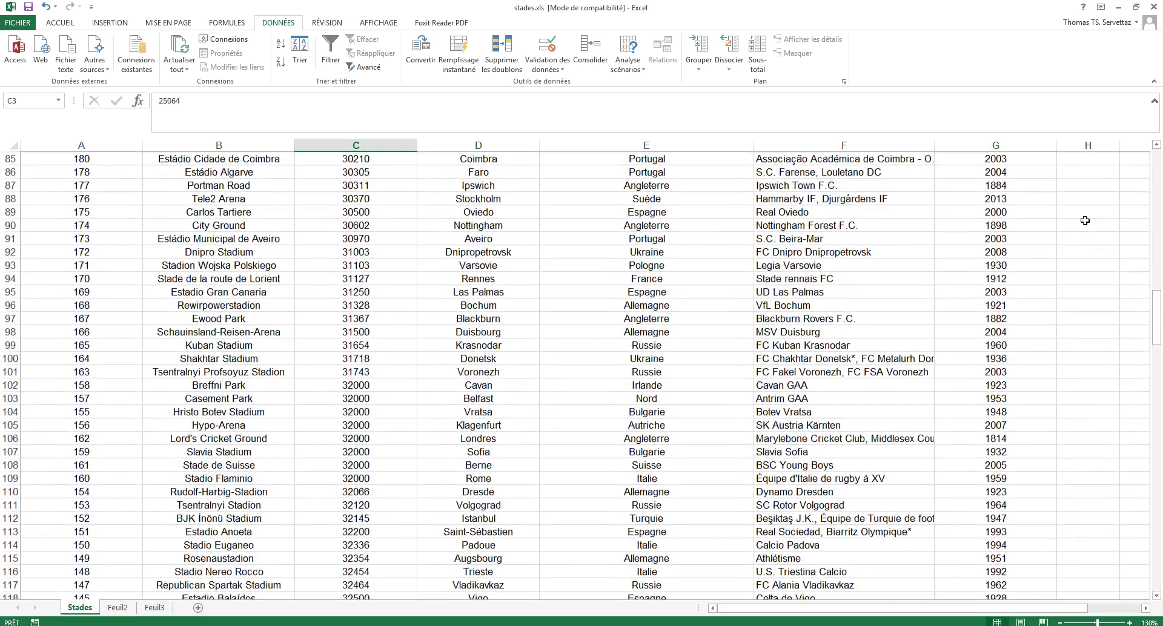
{"action": "left_click_drag", "start_coordinate": [1152, 342], "coordinate": [1154, 581]}
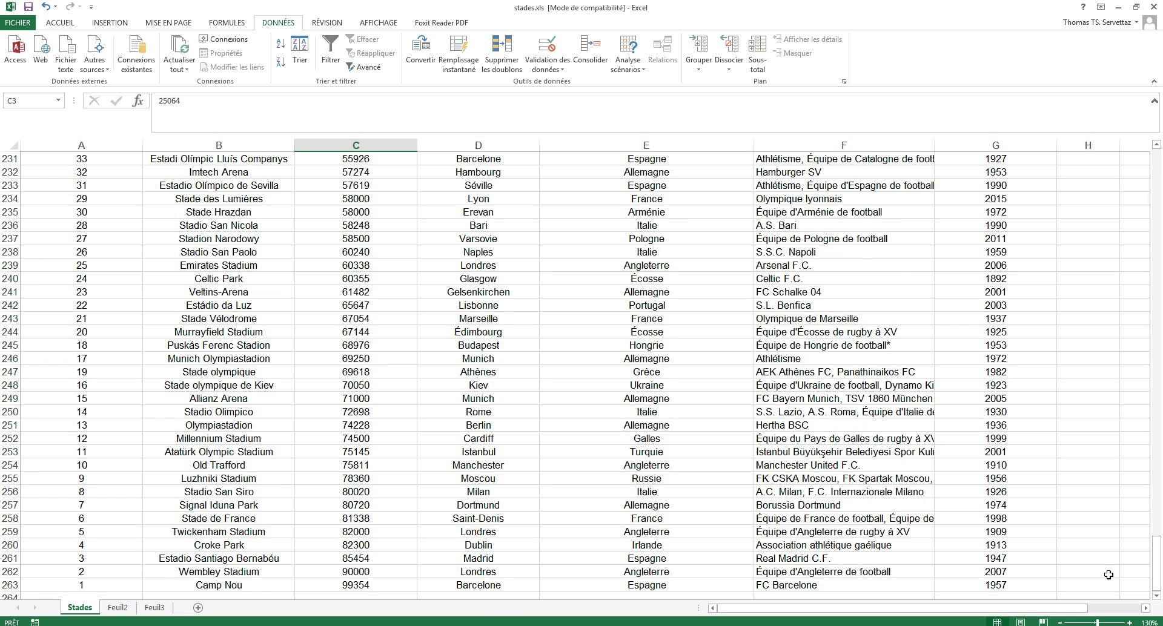
{"action": "scroll", "coordinate": [1108, 575], "scroll_direction": "up", "scroll_amount": 1}
{"action": "scroll", "coordinate": [1109, 575], "scroll_direction": "up", "scroll_amount": 20}
{"action": "scroll", "coordinate": [1109, 575], "scroll_direction": "up", "scroll_amount": 8}
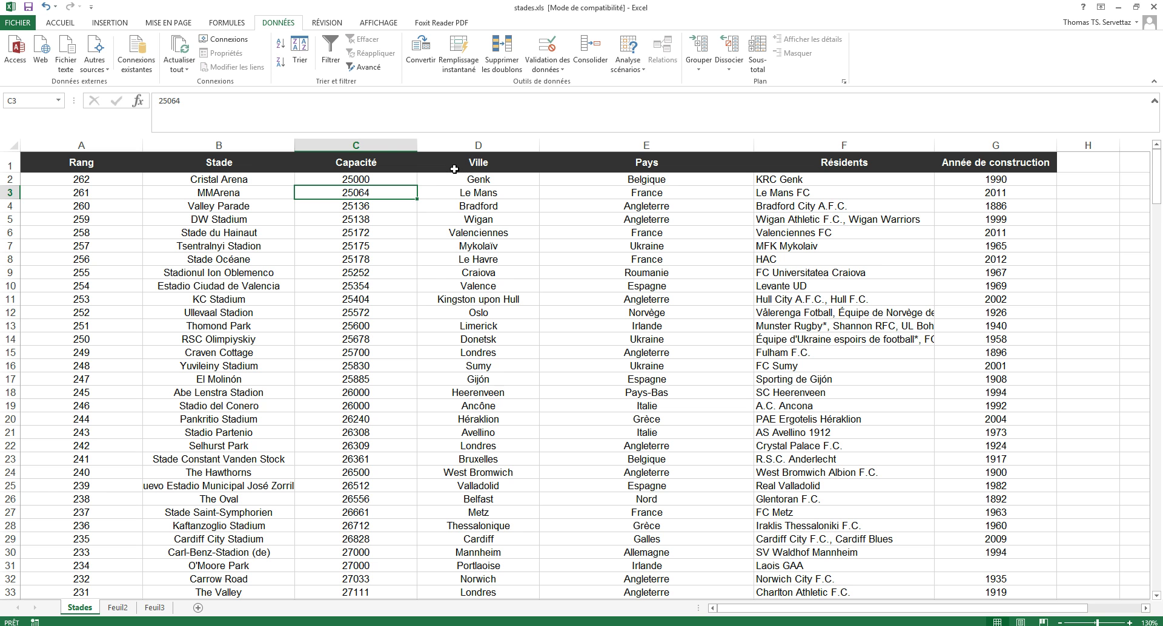
{"action": "left_click", "coordinate": [11, 146]}
Sort by Année de construction, largest to smallest, putting Grand stade de Bordeaux (2015) first.
{"action": "left_click", "coordinate": [300, 61]}
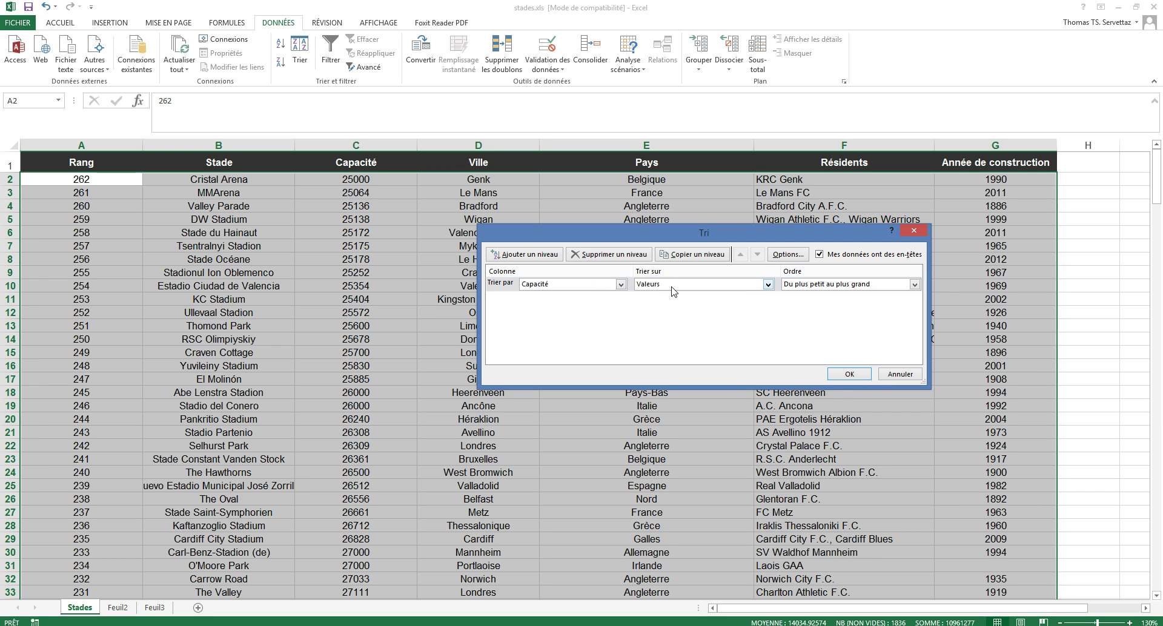
{"action": "left_click", "coordinate": [597, 286]}
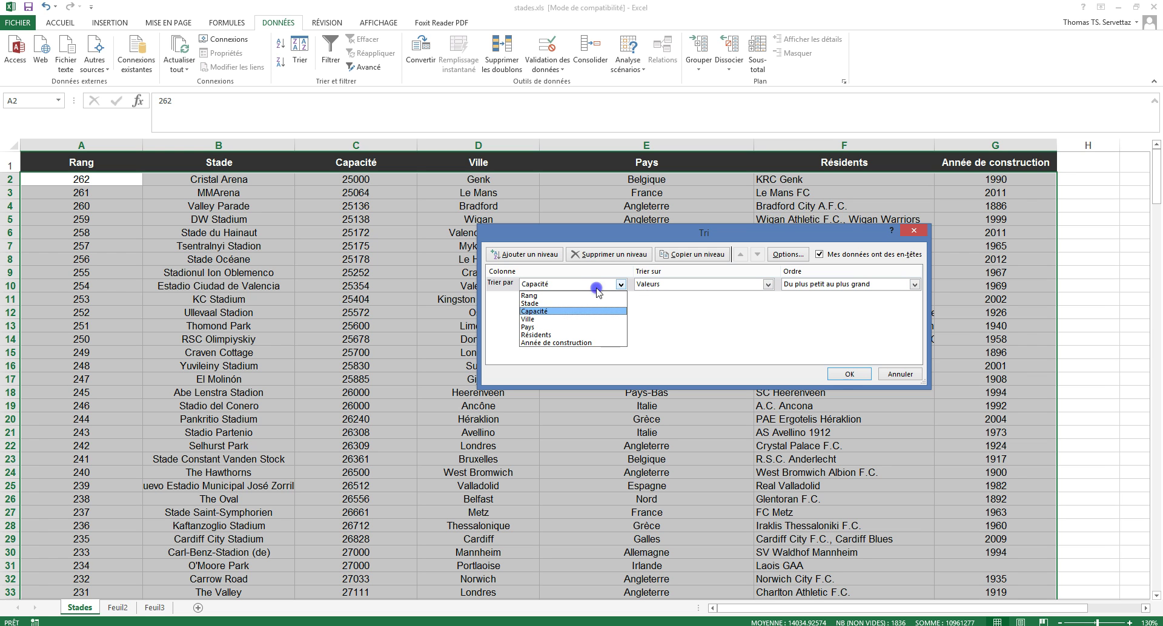
{"action": "left_click", "coordinate": [570, 343]}
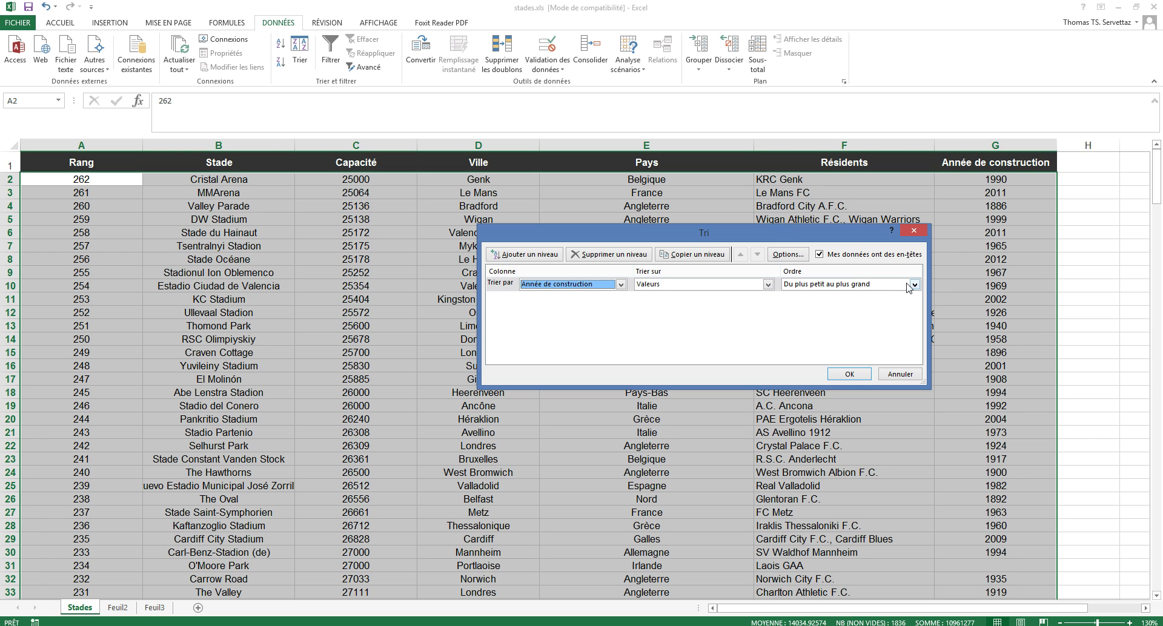
{"action": "left_click", "coordinate": [915, 285]}
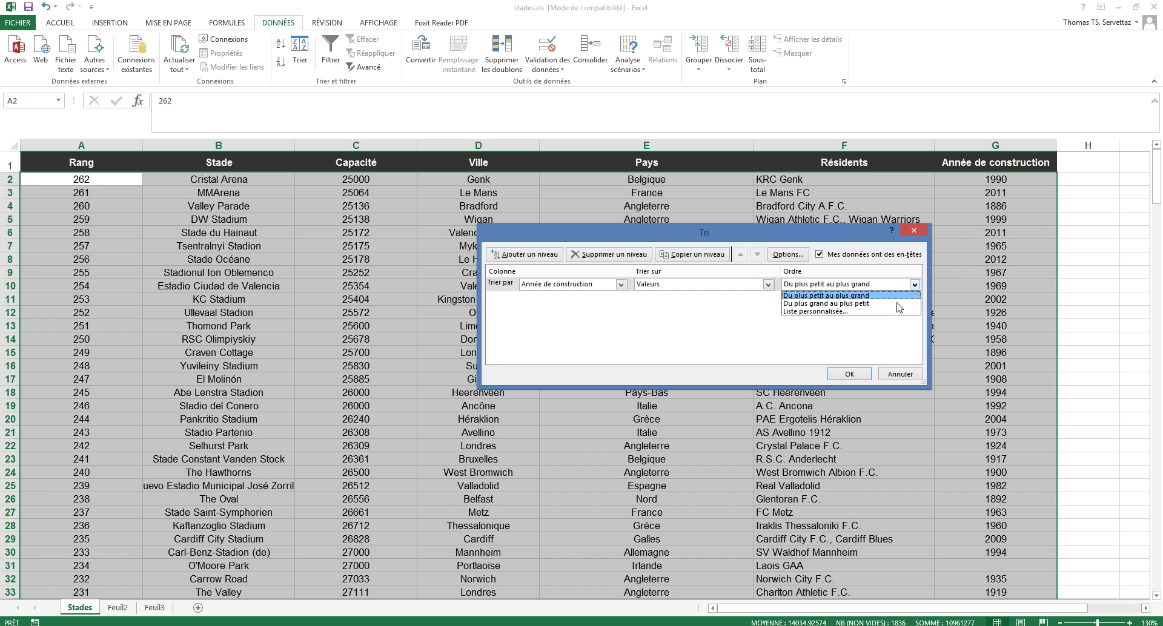
{"action": "left_click", "coordinate": [835, 306]}
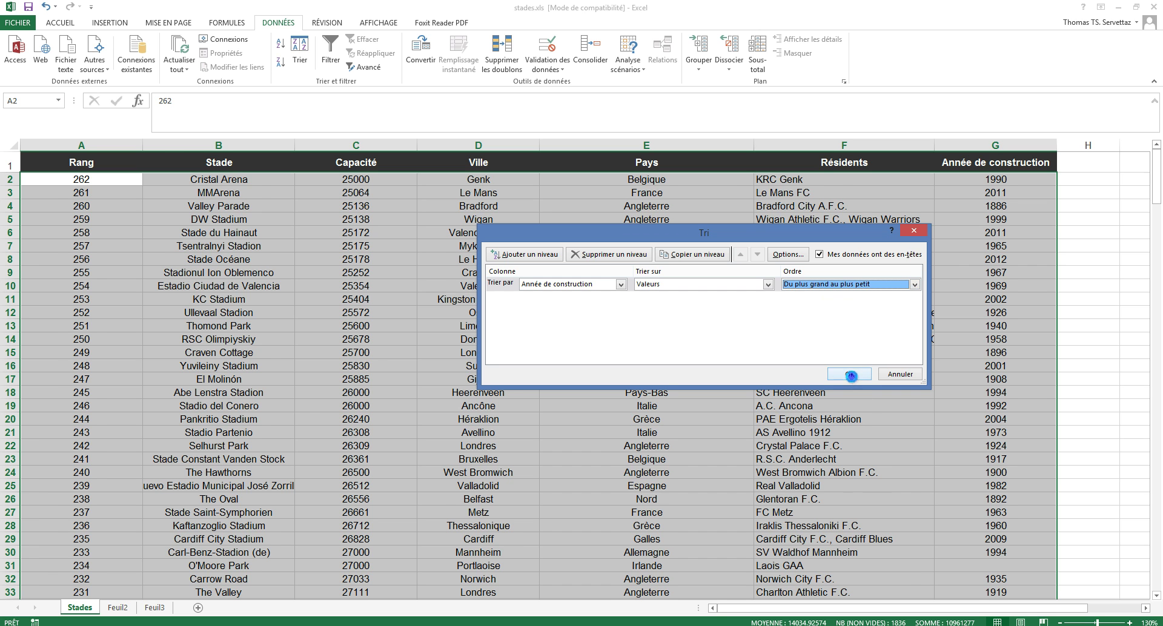
{"action": "left_click", "coordinate": [850, 374]}
{"action": "left_click", "coordinate": [724, 245]}
{"action": "left_click_drag", "start_coordinate": [10, 179], "coordinate": [12, 192]}
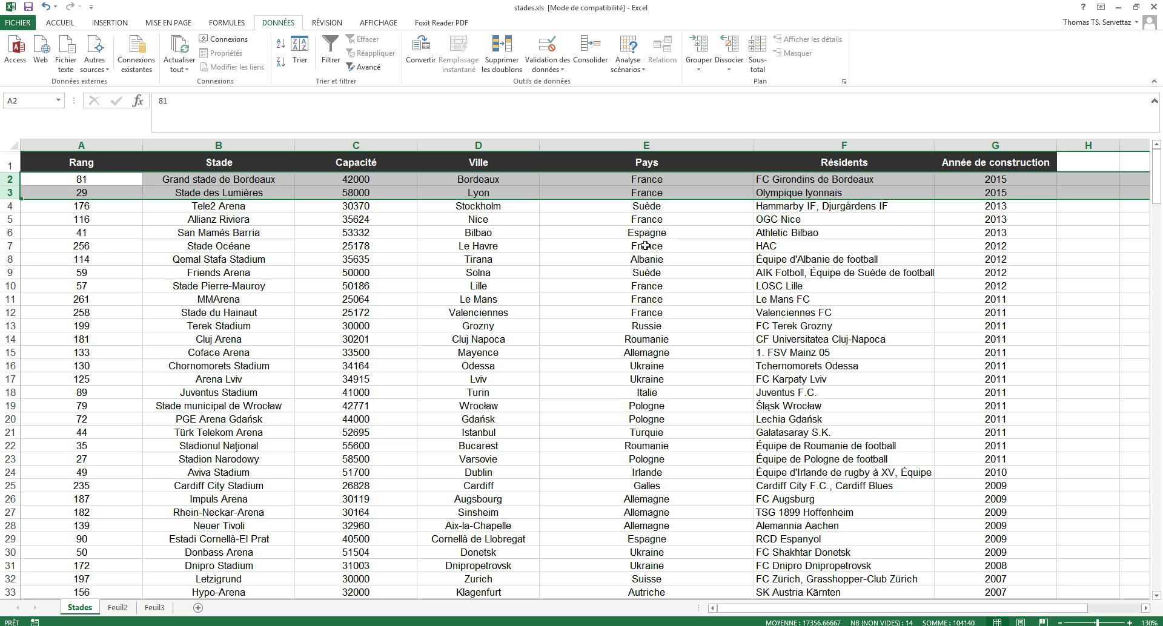
{"action": "left_click_drag", "start_coordinate": [1156, 181], "coordinate": [1155, 566]}
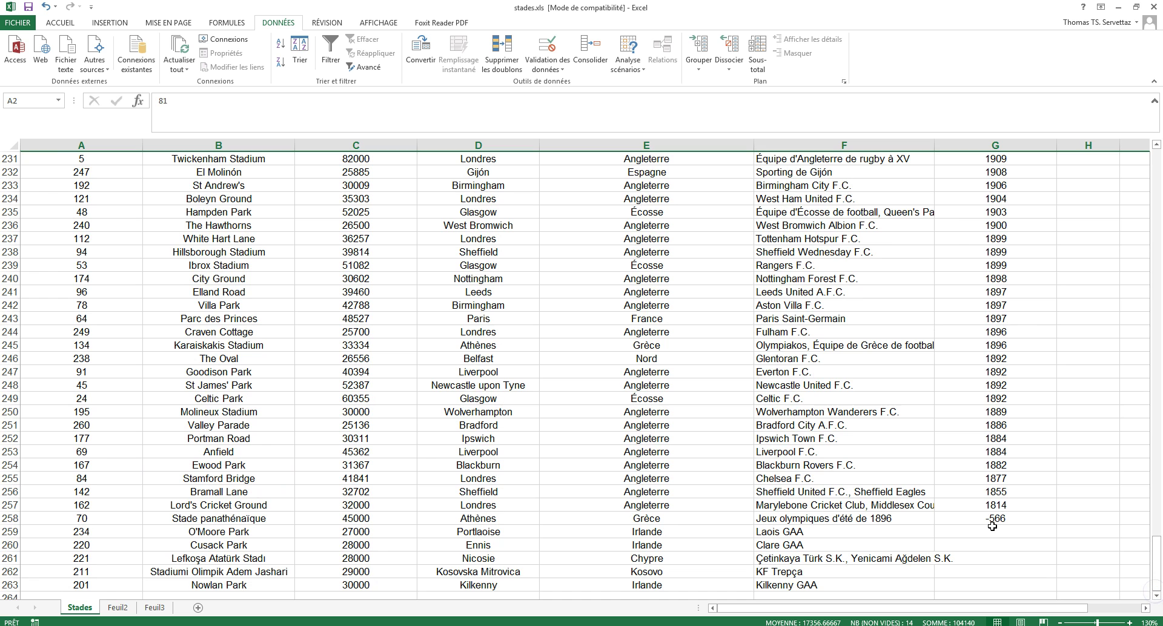
{"action": "left_click_drag", "start_coordinate": [998, 533], "coordinate": [995, 584]}
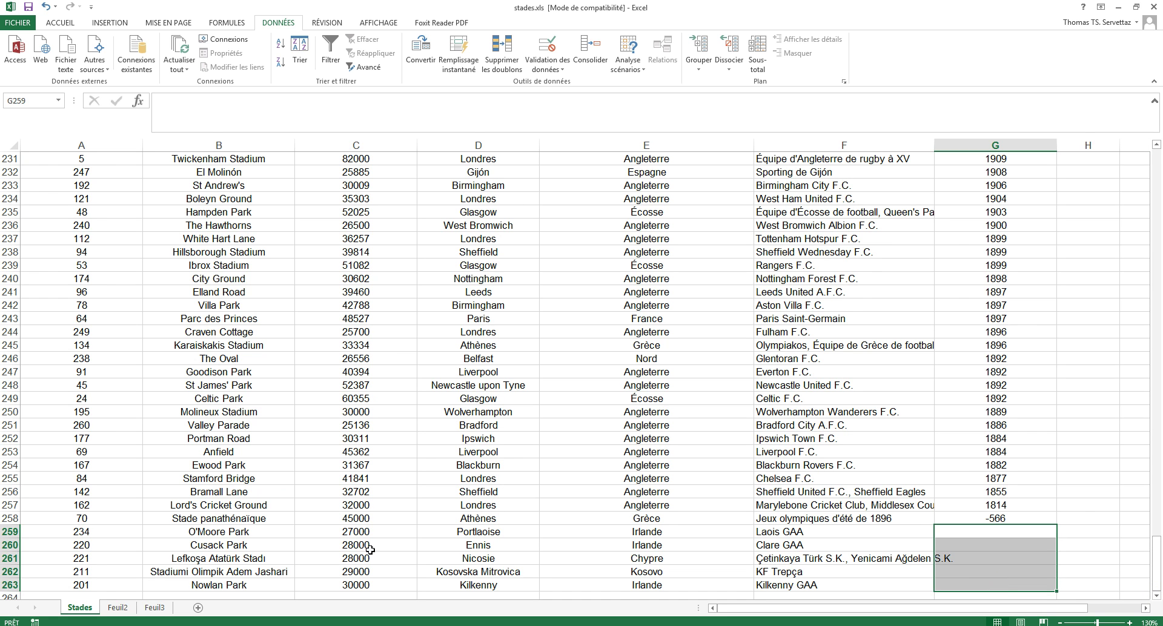
{"action": "left_click", "coordinate": [1002, 518]}
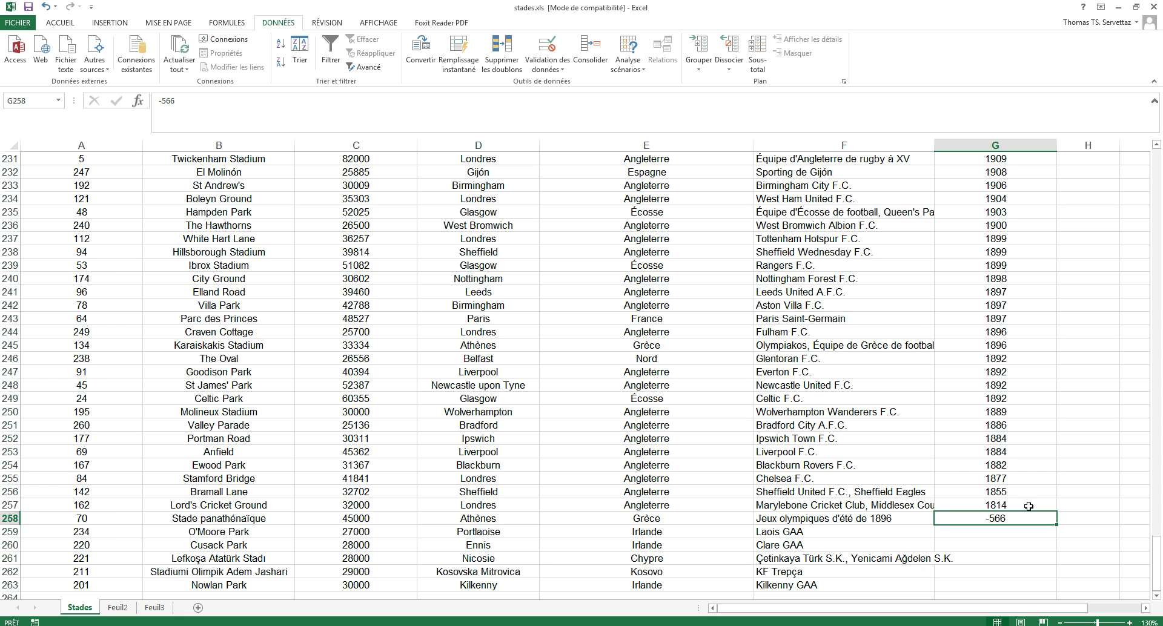
{"action": "left_click_drag", "start_coordinate": [1157, 564], "coordinate": [1121, 157]}
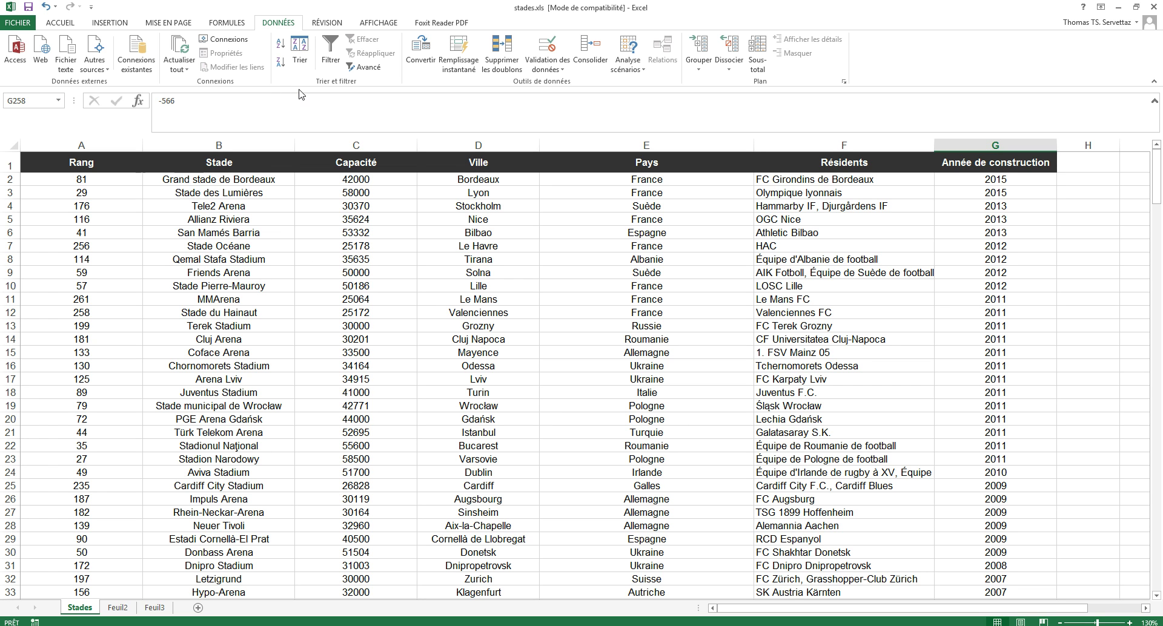
Turn on Filtrer, filter Pays to France by searching 'Fr', then clear it with Effacer.
{"action": "left_click", "coordinate": [330, 55]}
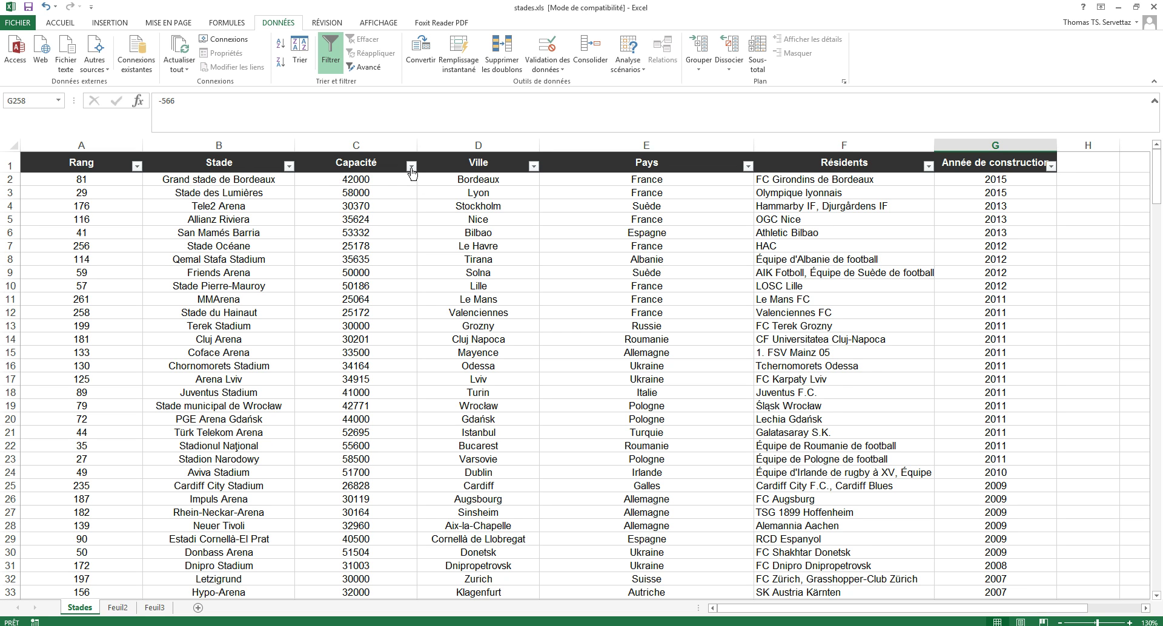
{"action": "left_click", "coordinate": [748, 166]}
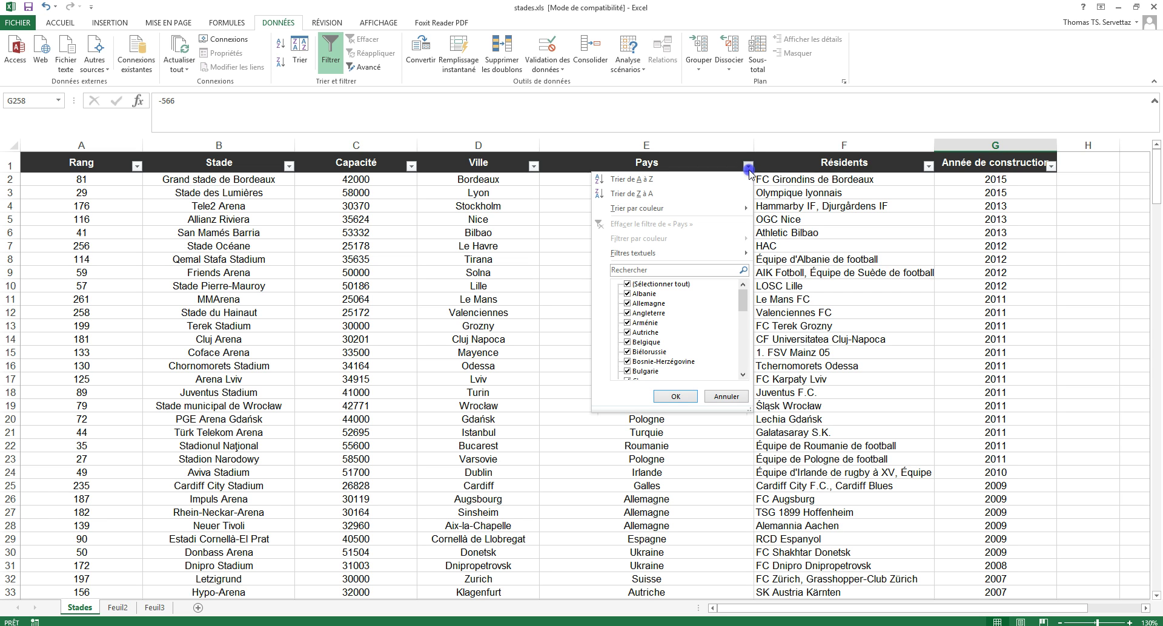
{"action": "left_click", "coordinate": [628, 311]}
{"action": "left_click", "coordinate": [628, 312]}
{"action": "left_click", "coordinate": [667, 270]}
{"action": "type", "text": "France"}
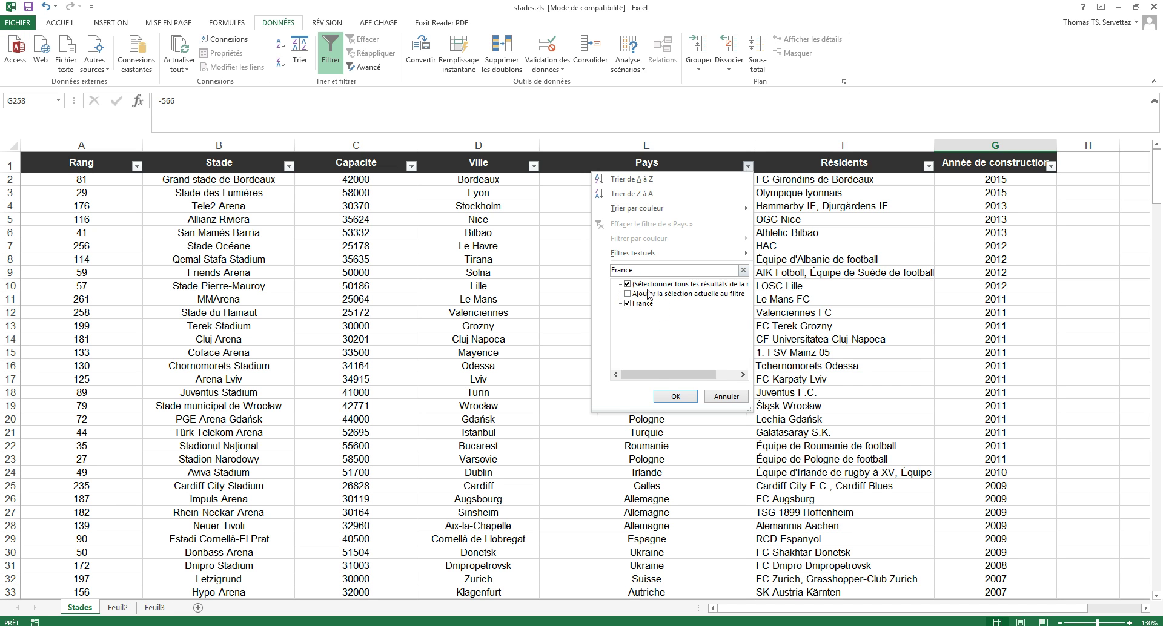
{"action": "left_click", "coordinate": [675, 397]}
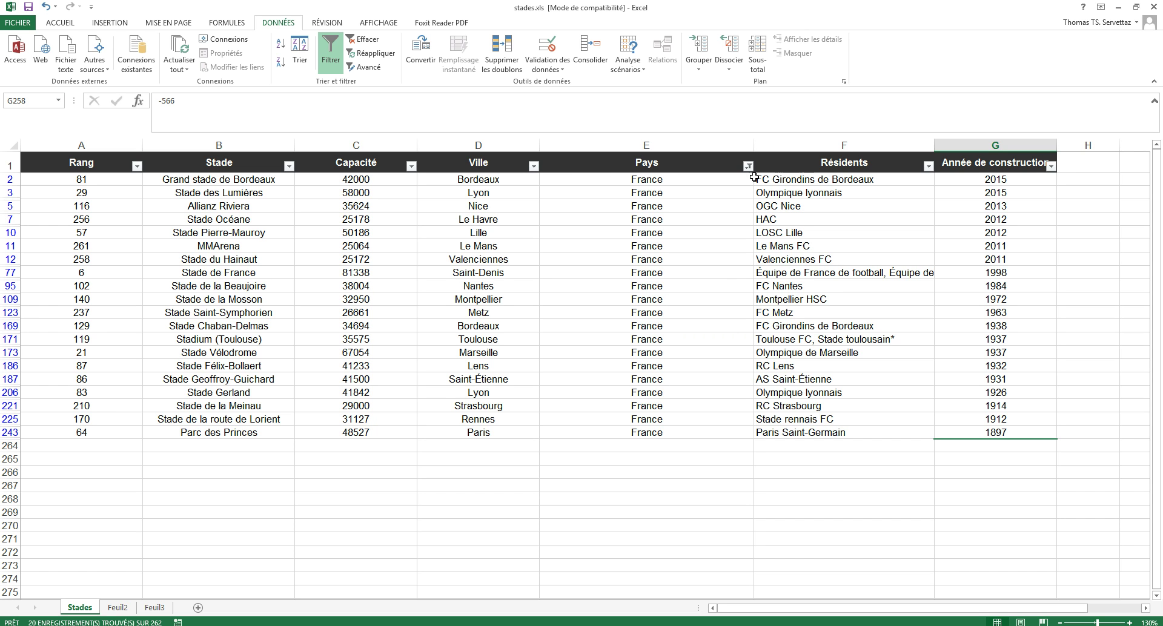
{"action": "left_click", "coordinate": [366, 42]}
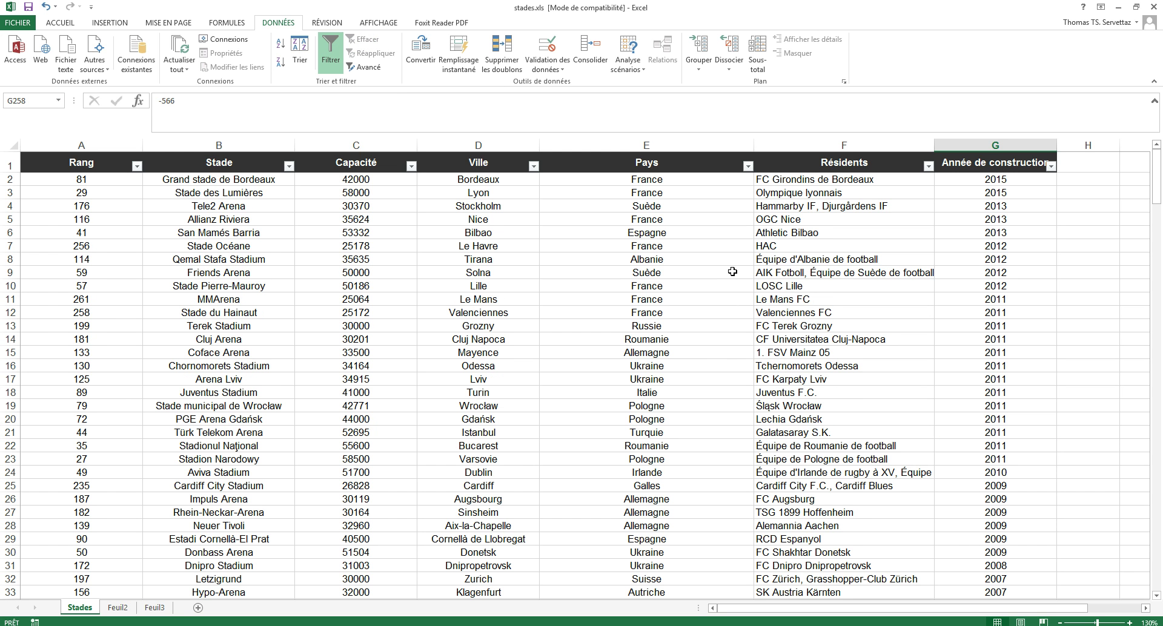
Filter Année de construction to greater than 1980 (96 of 262), then clear the filter.
{"action": "left_click", "coordinate": [1051, 167]}
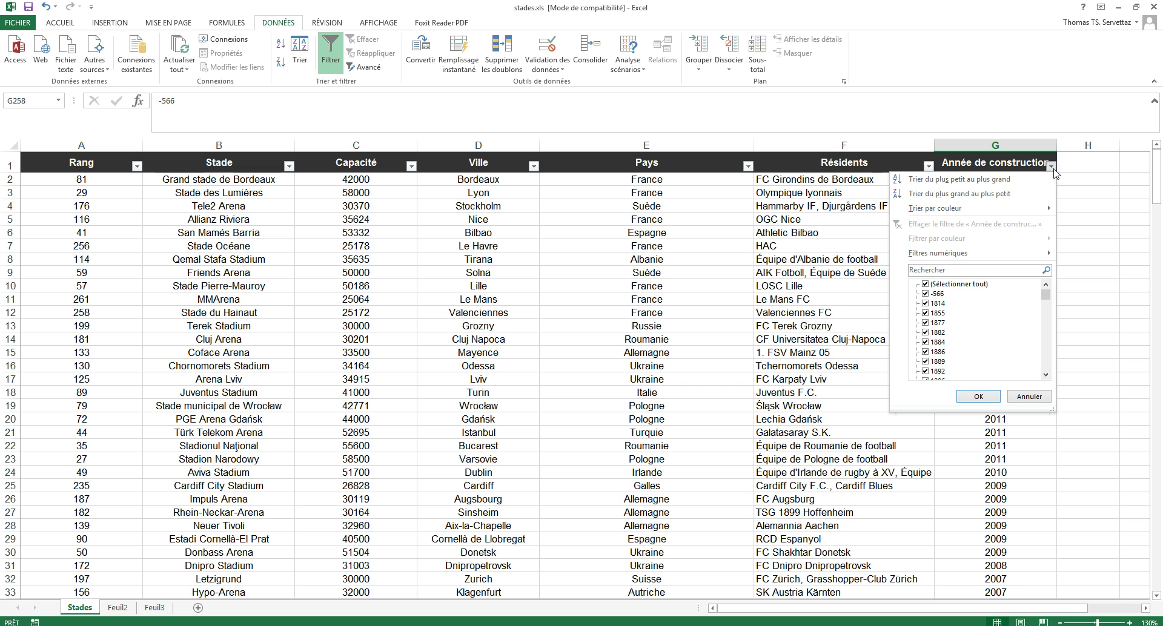
{"action": "mouse_move", "coordinate": [1047, 296]}
{"action": "left_mouse_down"}
{"action": "mouse_move", "coordinate": [1048, 357]}
{"action": "mouse_move", "coordinate": [1047, 292]}
{"action": "left_mouse_up"}
{"action": "mouse_move", "coordinate": [1014, 261]}
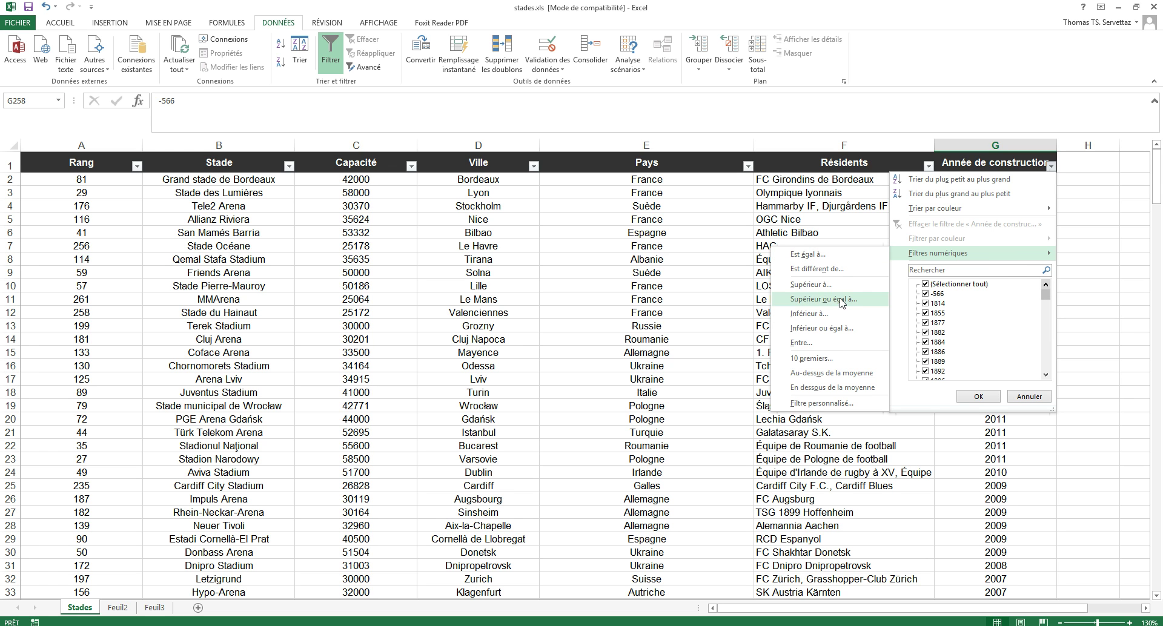
{"action": "left_click", "coordinate": [816, 285]}
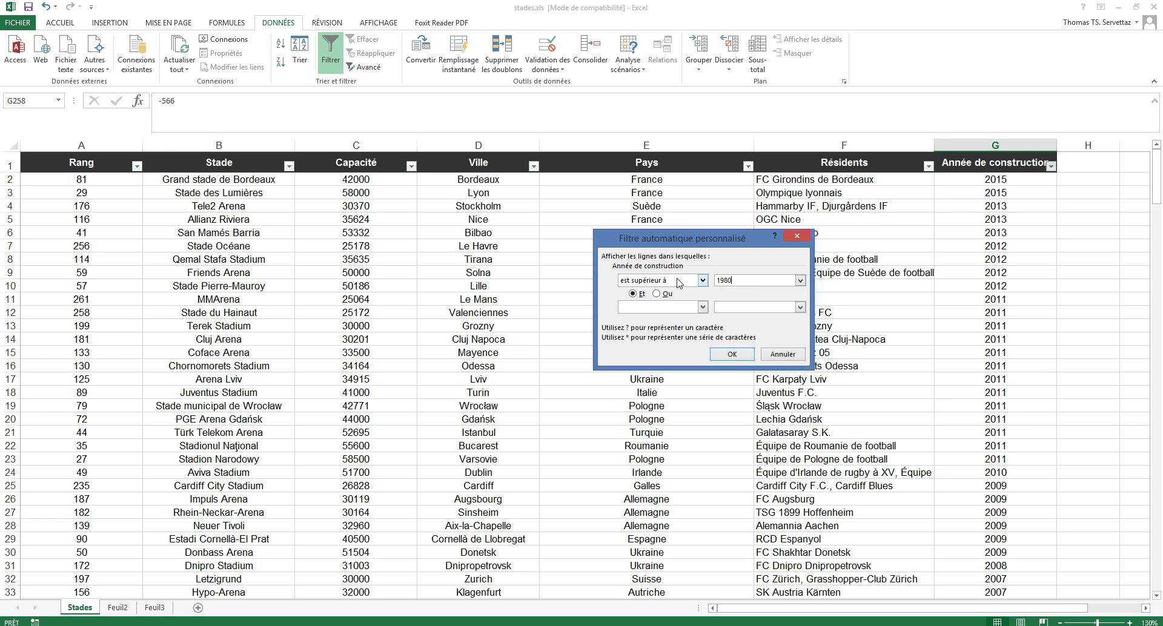
{"action": "left_click", "coordinate": [732, 354]}
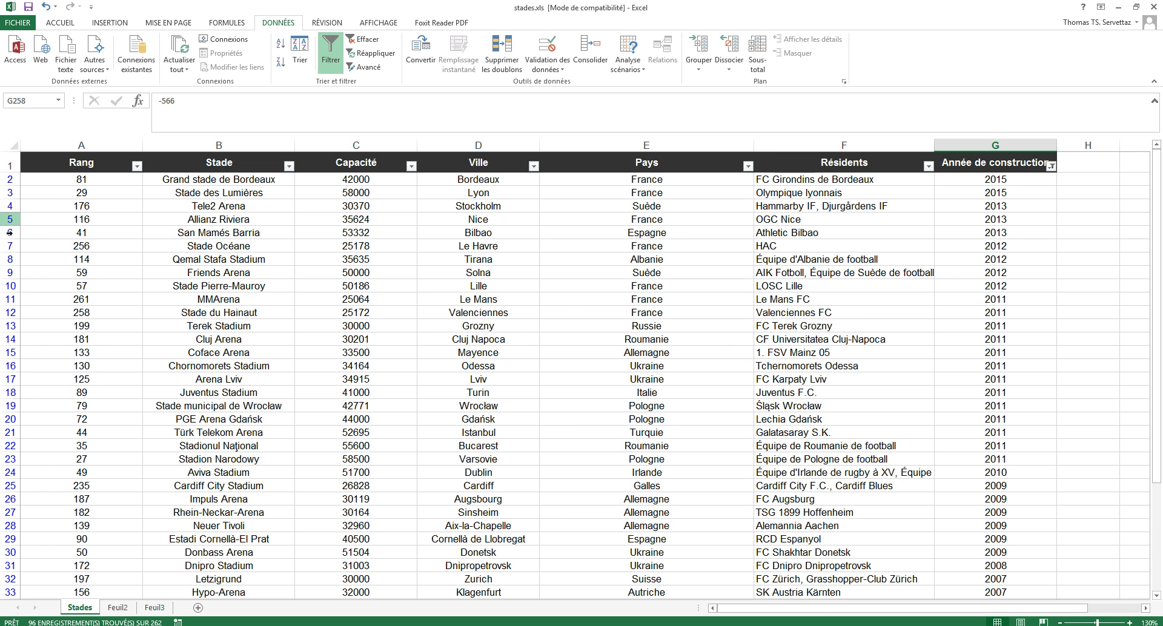
{"action": "left_click_drag", "start_coordinate": [1155, 203], "coordinate": [1155, 312]}
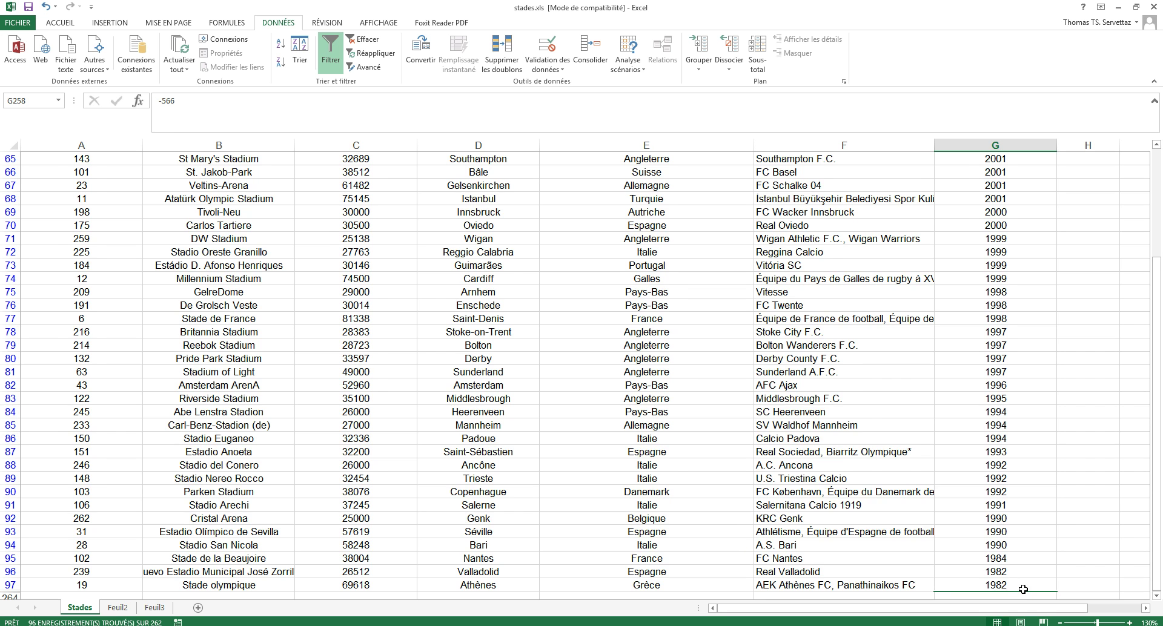
{"action": "scroll", "coordinate": [1023, 586], "scroll_direction": "down", "scroll_amount": 5}
{"action": "scroll", "coordinate": [1012, 493], "scroll_direction": "up", "scroll_amount": 5}
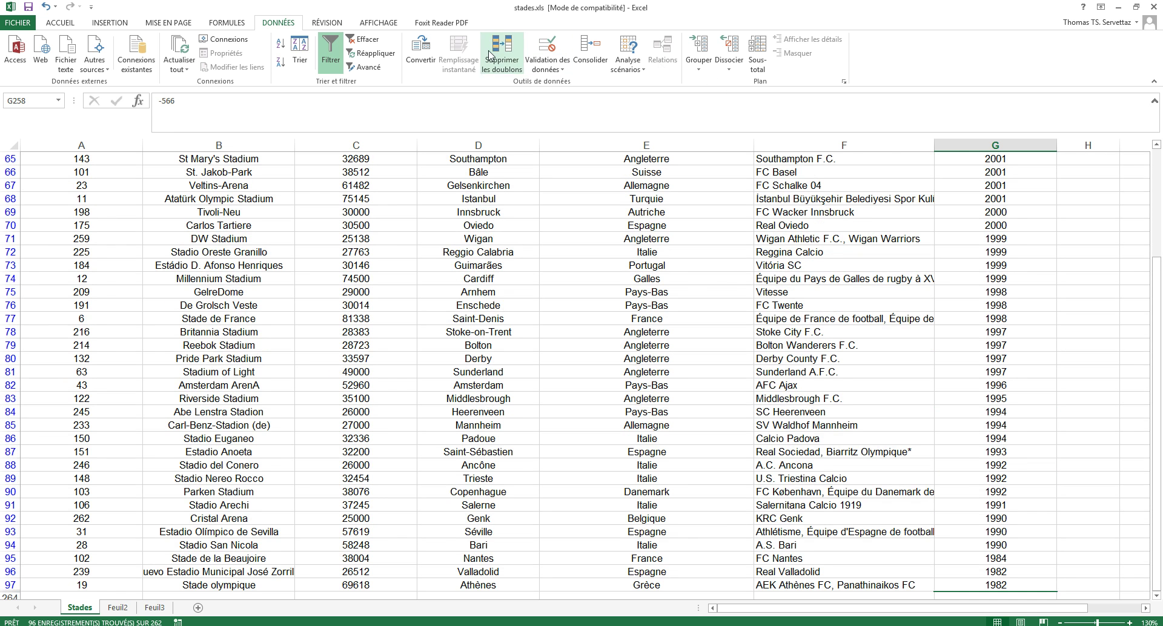
{"action": "left_click", "coordinate": [363, 40]}
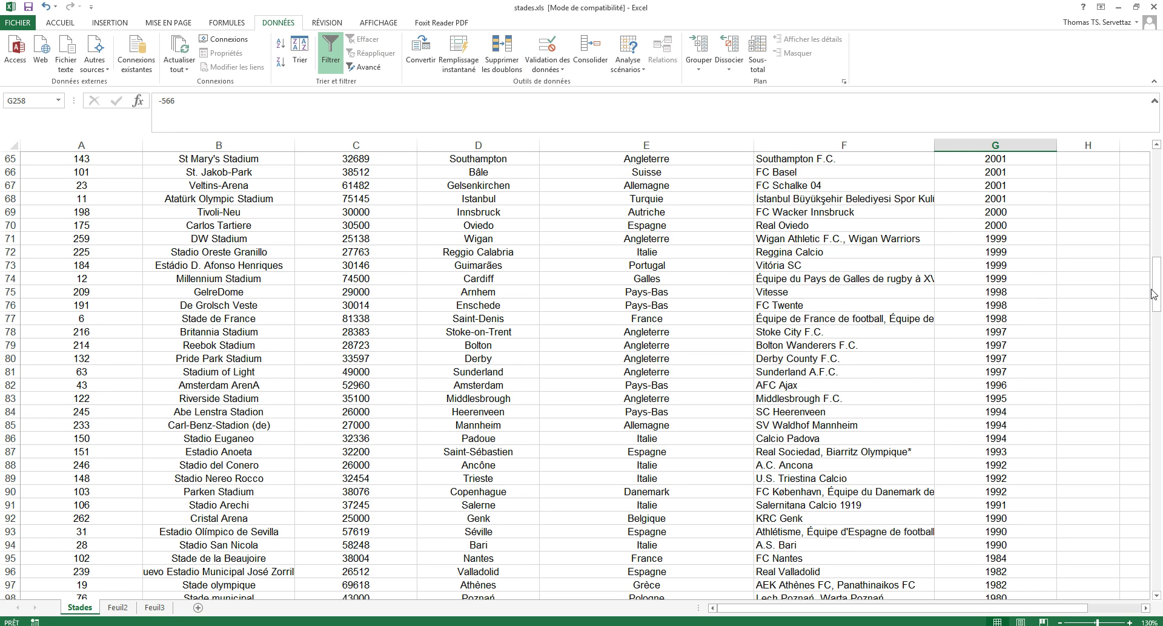
{"action": "left_click_drag", "start_coordinate": [1155, 285], "coordinate": [1155, 173]}
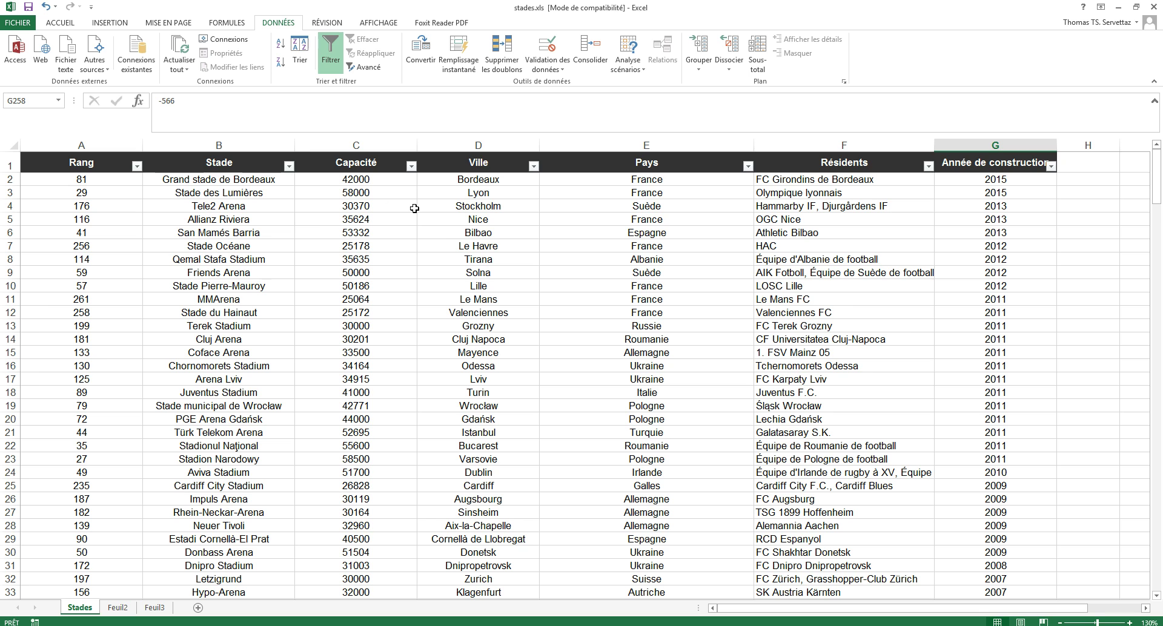
Turn off the Filtrer dropdowns on the header row.
{"action": "left_click", "coordinate": [334, 58]}
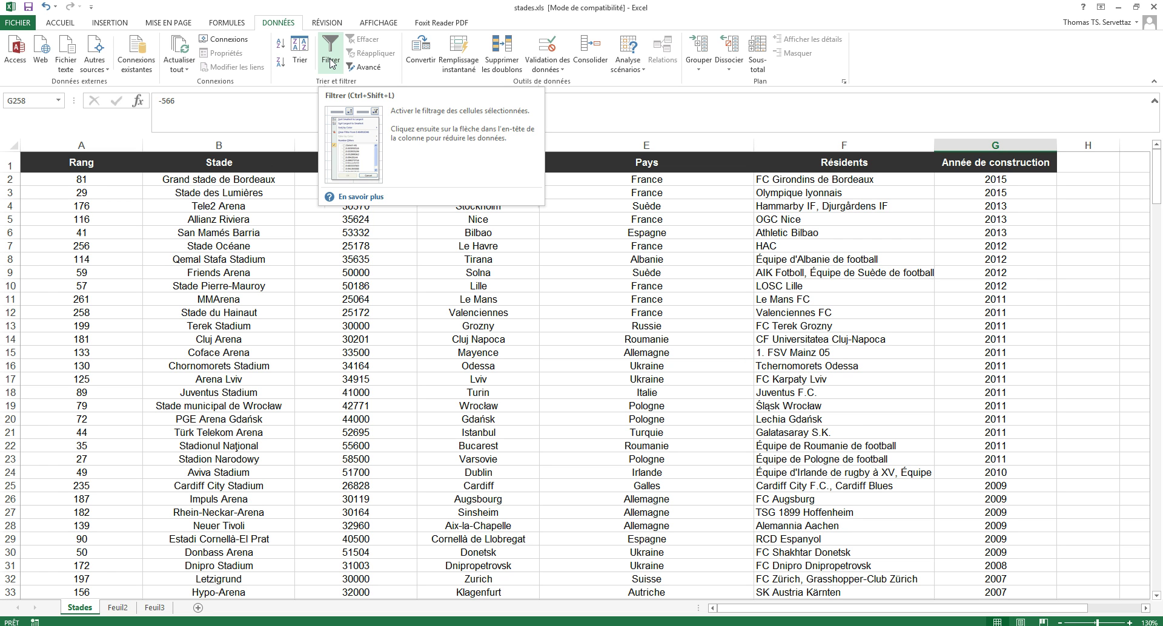
{"action": "left_click", "coordinate": [331, 63]}
{"action": "left_click", "coordinate": [331, 63]}
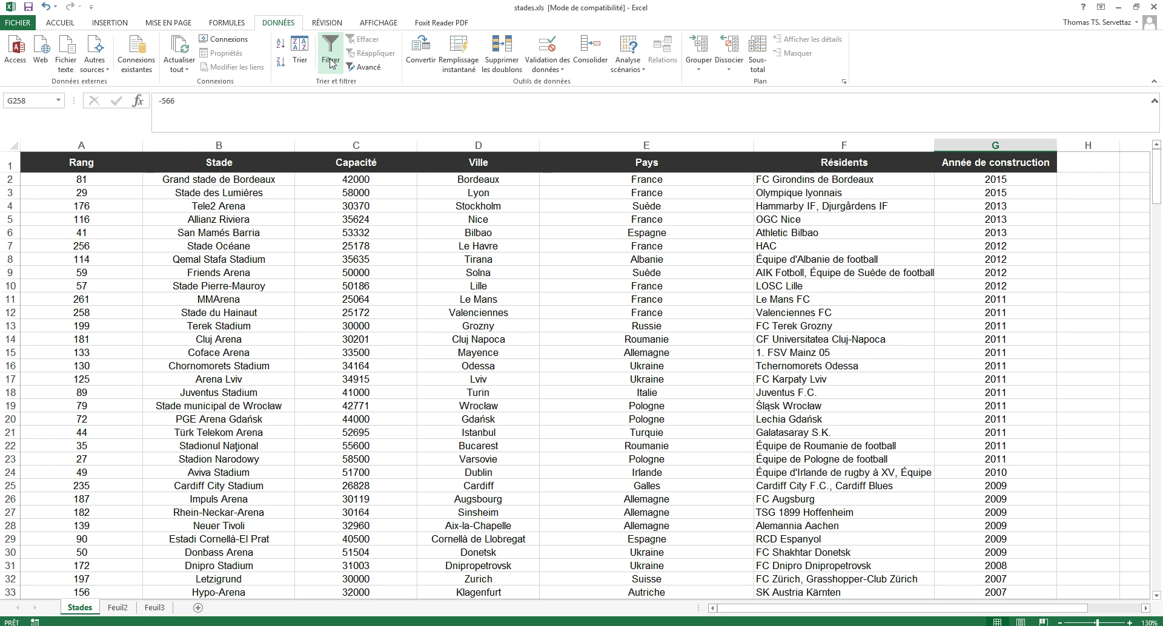
Close the Filtre avancé dialog without filtering, and select the table's header row.
{"action": "left_click", "coordinate": [367, 68]}
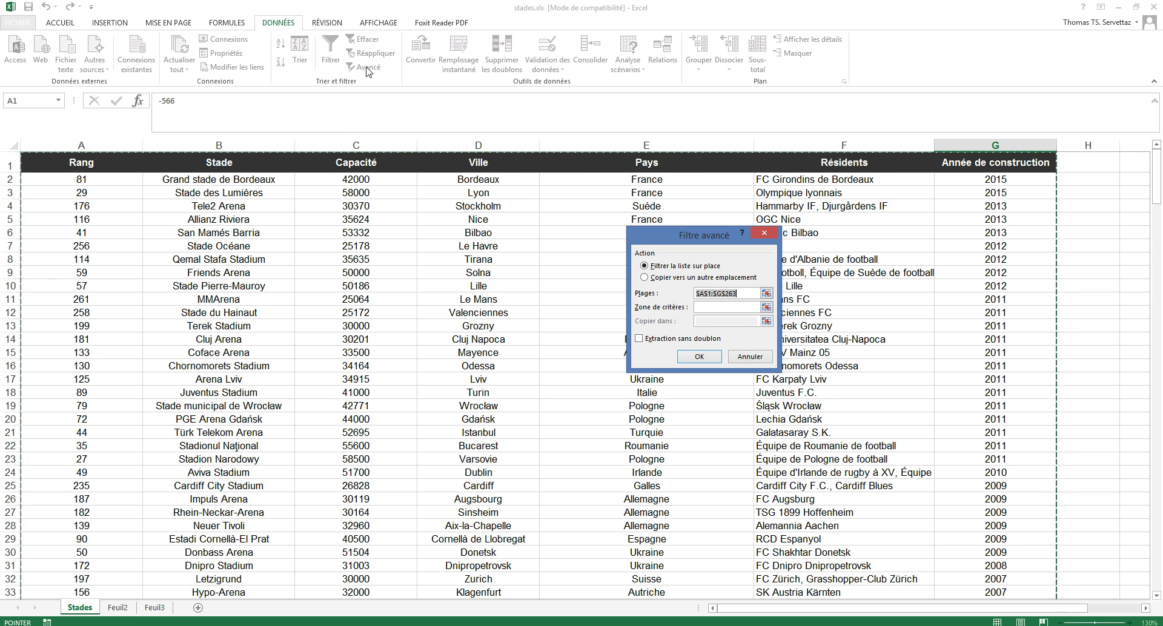
{"action": "left_click_drag", "start_coordinate": [721, 238], "coordinate": [622, 270]}
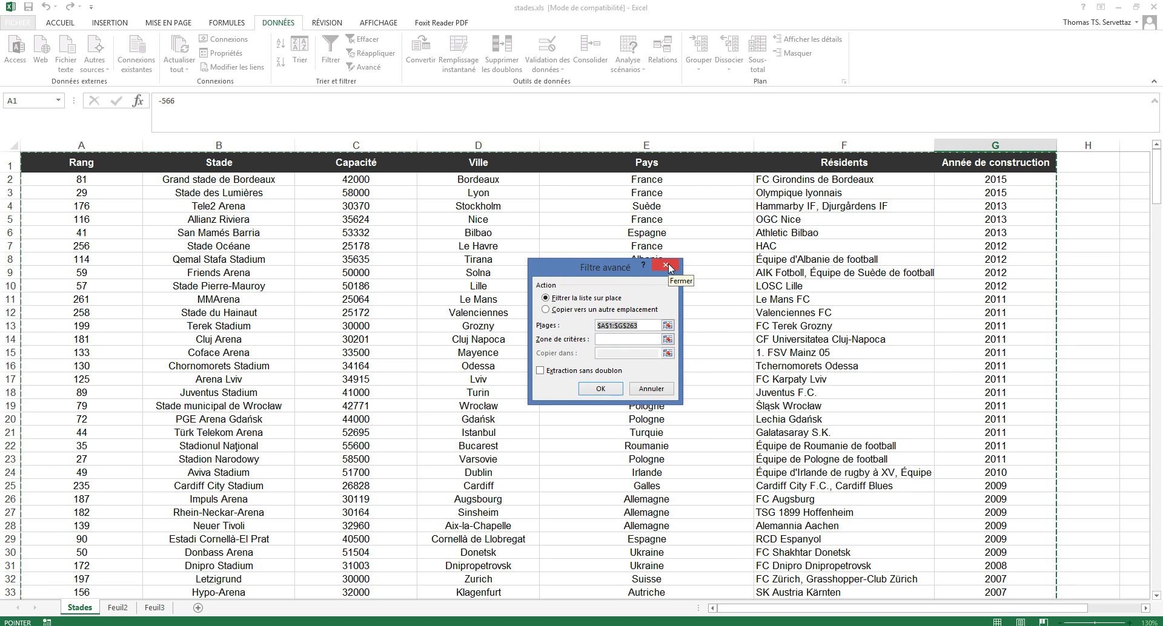
{"action": "left_click", "coordinate": [668, 272]}
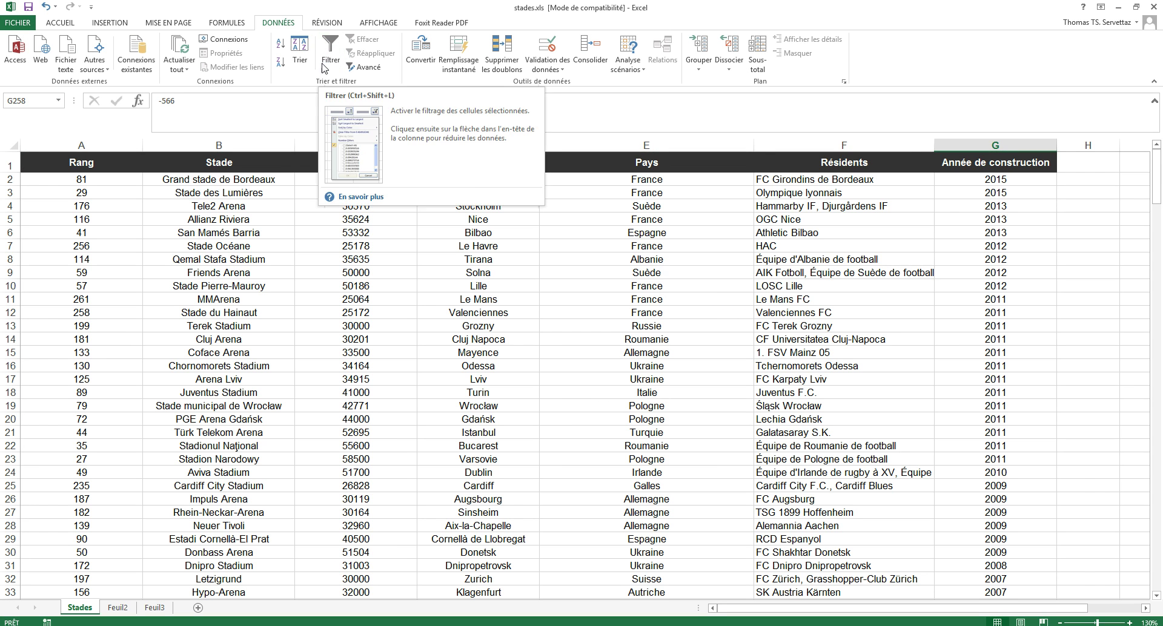
{"action": "left_click", "coordinate": [9, 163]}
Insert four blank rows above the table and enter Capacité with >=25000 in A1:A2.
{"action": "key", "text": "ctrl+plus"}
{"action": "key", "text": "ctrl+plus"}
{"action": "key", "text": "ctrl+plus"}
{"action": "key", "text": "ctrl+plus"}
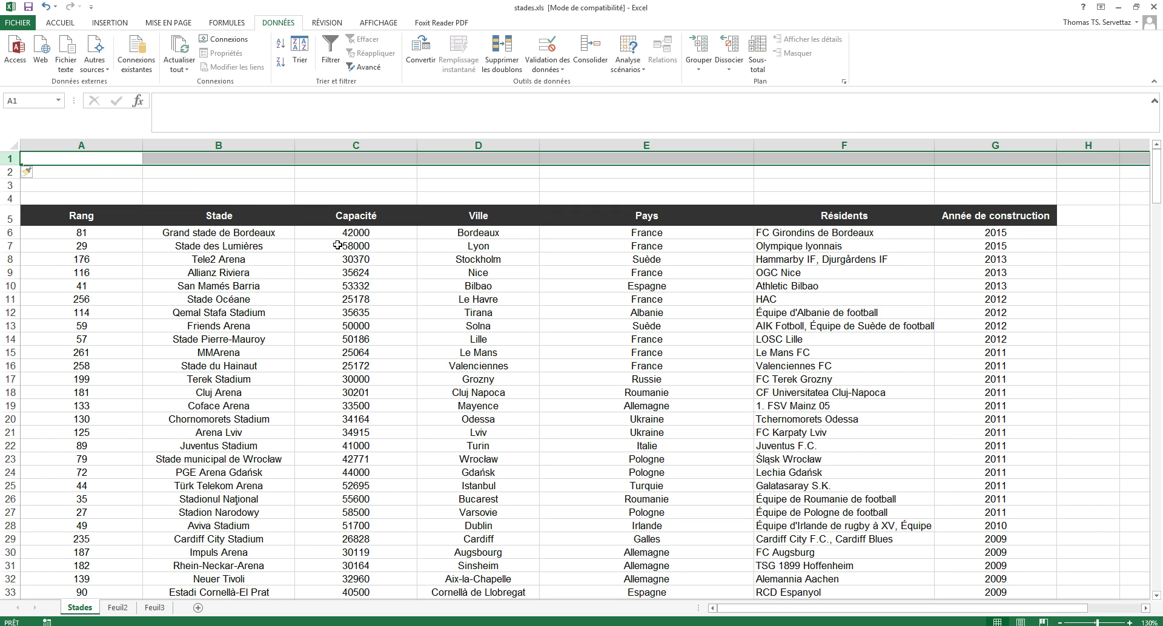
{"action": "left_click", "coordinate": [129, 159]}
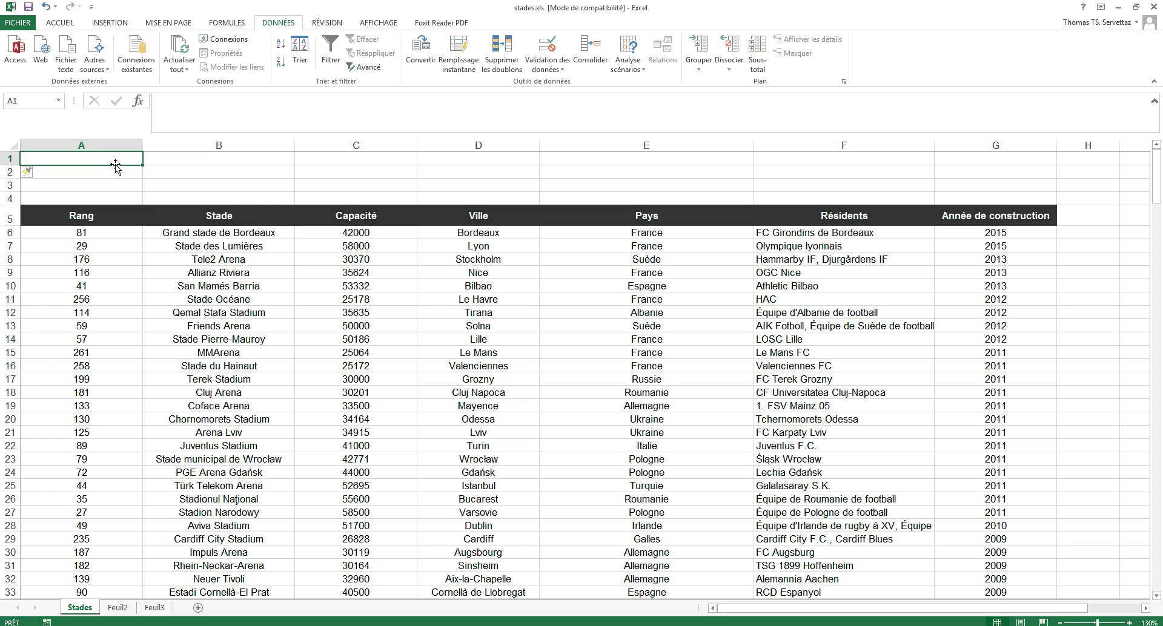
{"action": "type", "text": "C"}
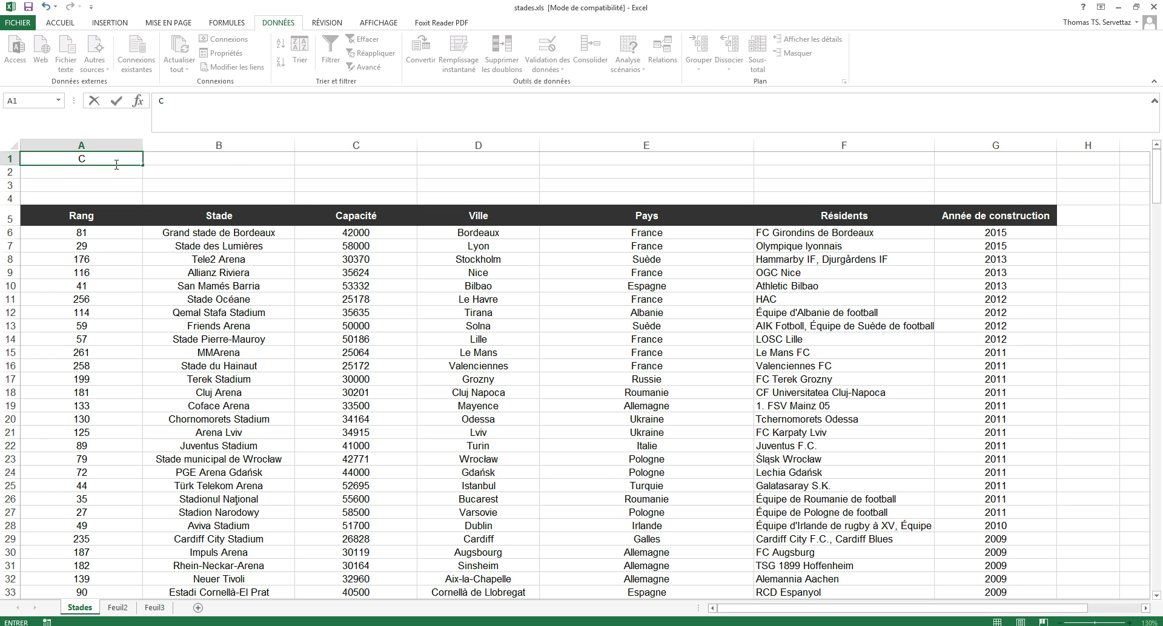
{"action": "type", "text": "apacité"}
{"action": "key", "text": "Tab"}
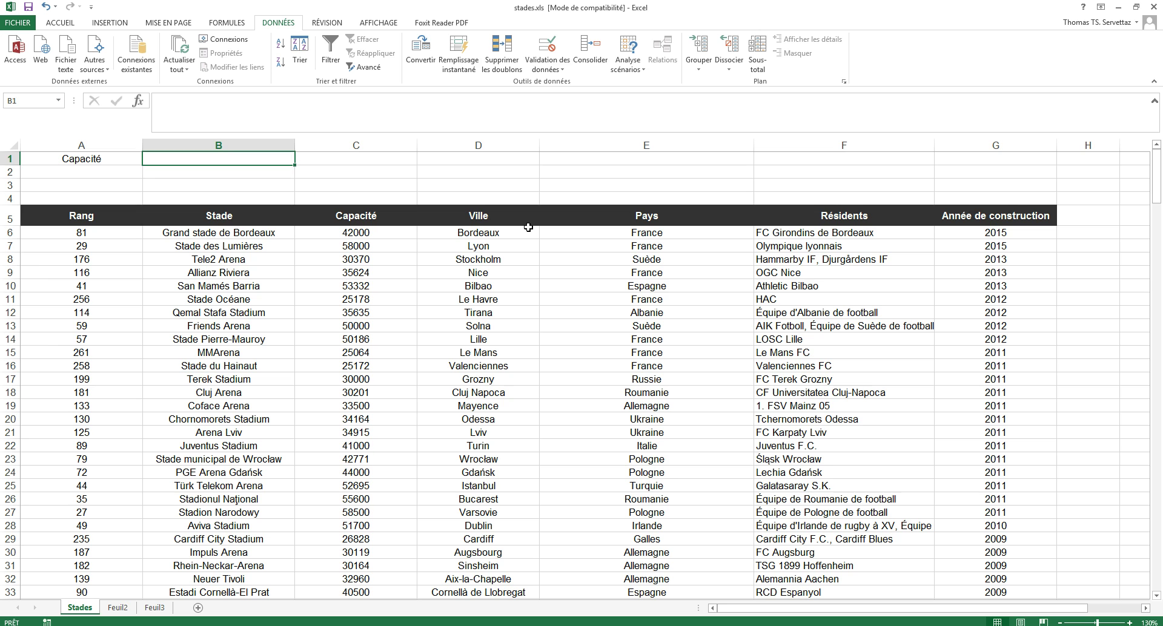
{"action": "key", "text": "Return"}
{"action": "type", "text": ">="}
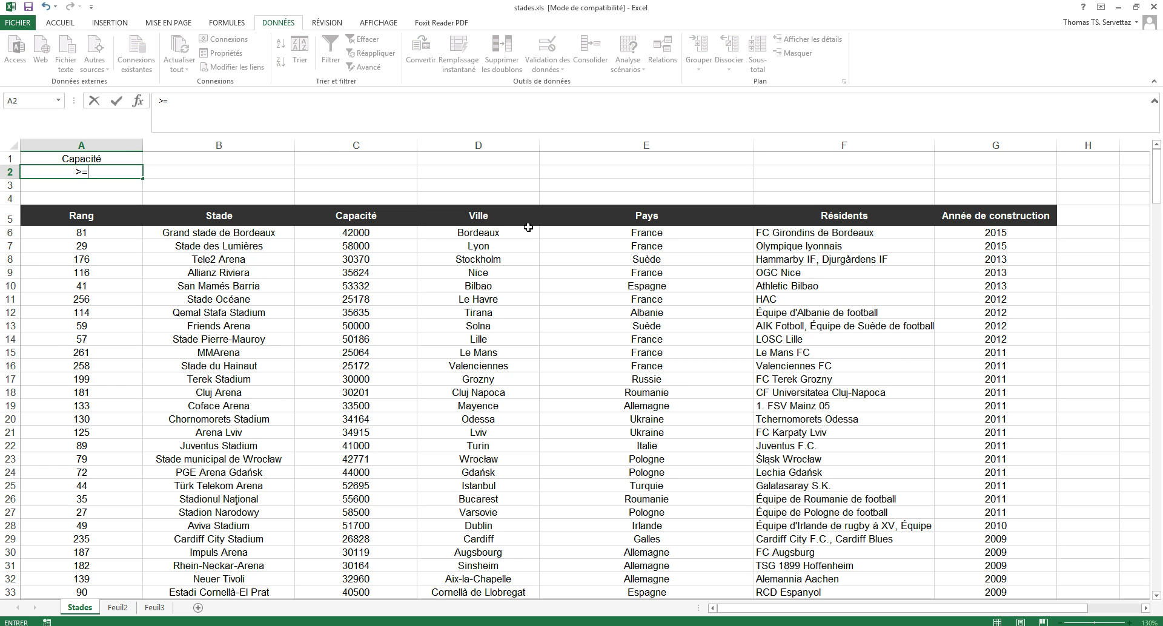
{"action": "type", "text": "25000"}
{"action": "key", "text": "Tab"}
Enter the Pays heading in B1.
{"action": "key", "text": "Up"}
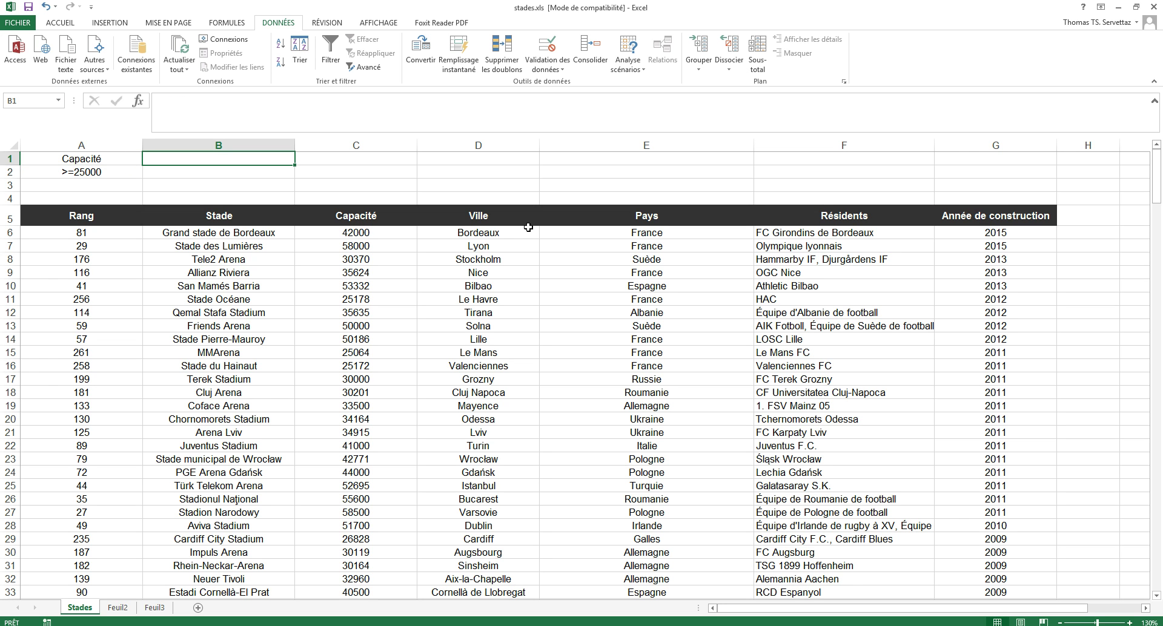
{"action": "type", "text": "Pays"}
{"action": "key", "text": "Return"}
Enter France in B2 and check both criteria headings match the table's column headings.
{"action": "type", "text": "France"}
{"action": "left_click", "coordinate": [456, 182]}
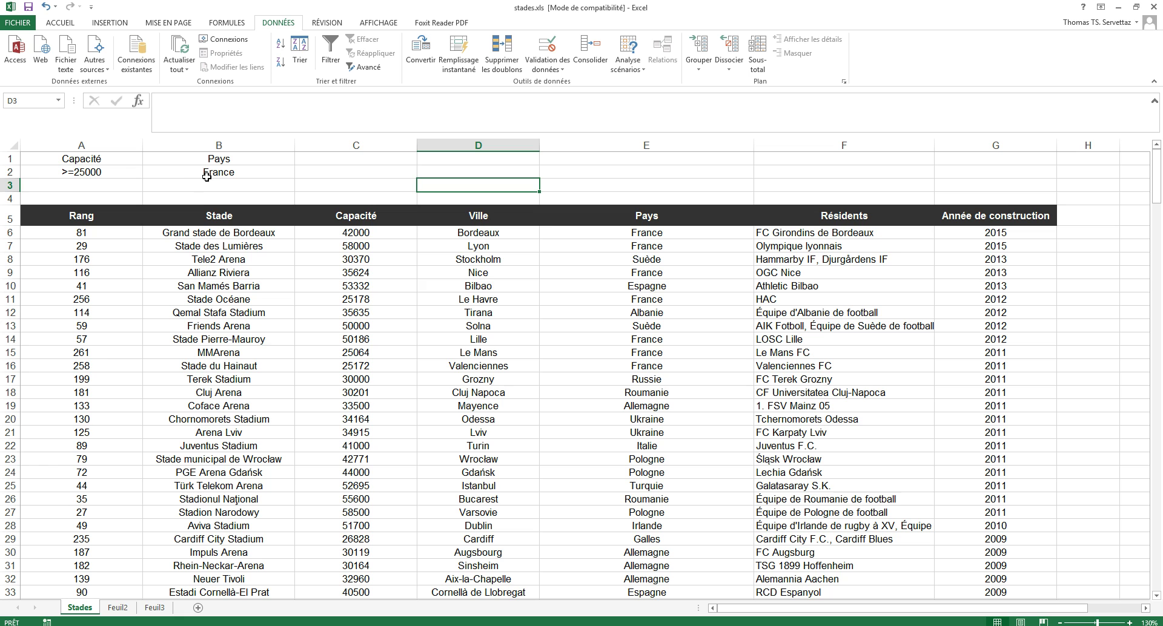
{"action": "left_click", "coordinate": [218, 161]}
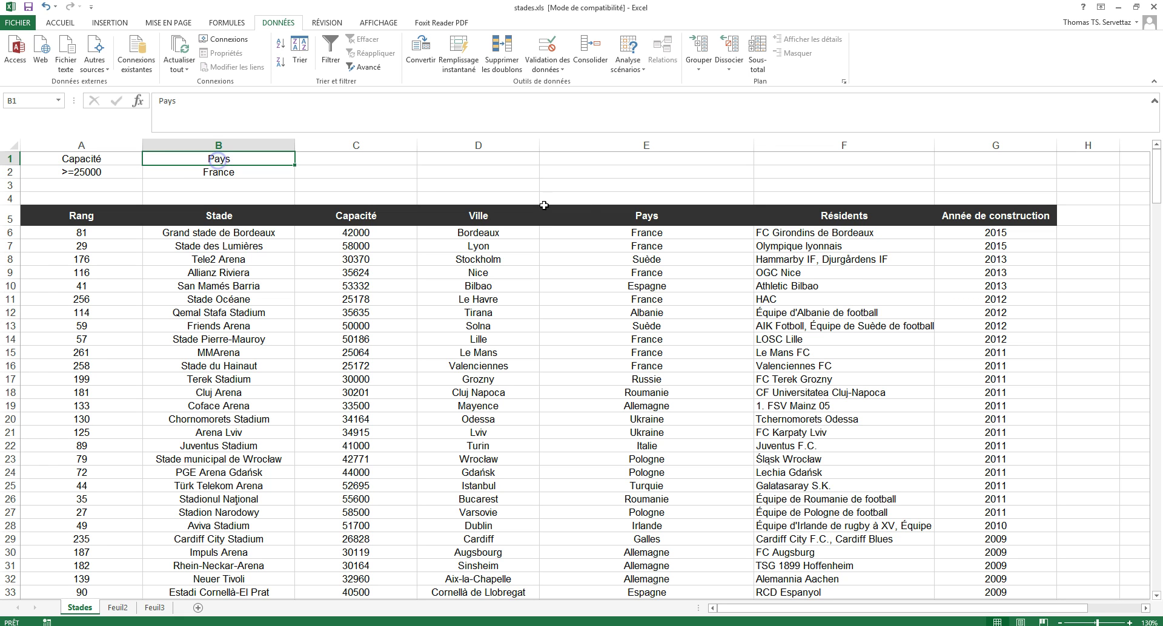
{"action": "left_click", "coordinate": [644, 216]}
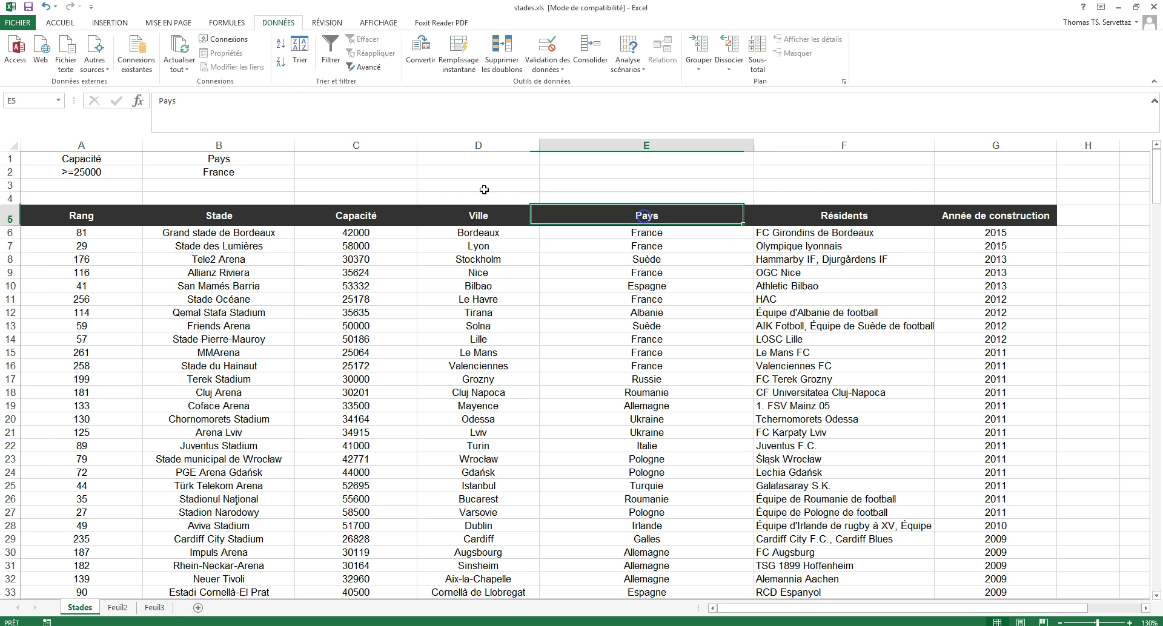
{"action": "left_click", "coordinate": [91, 163]}
{"action": "left_click", "coordinate": [368, 217]}
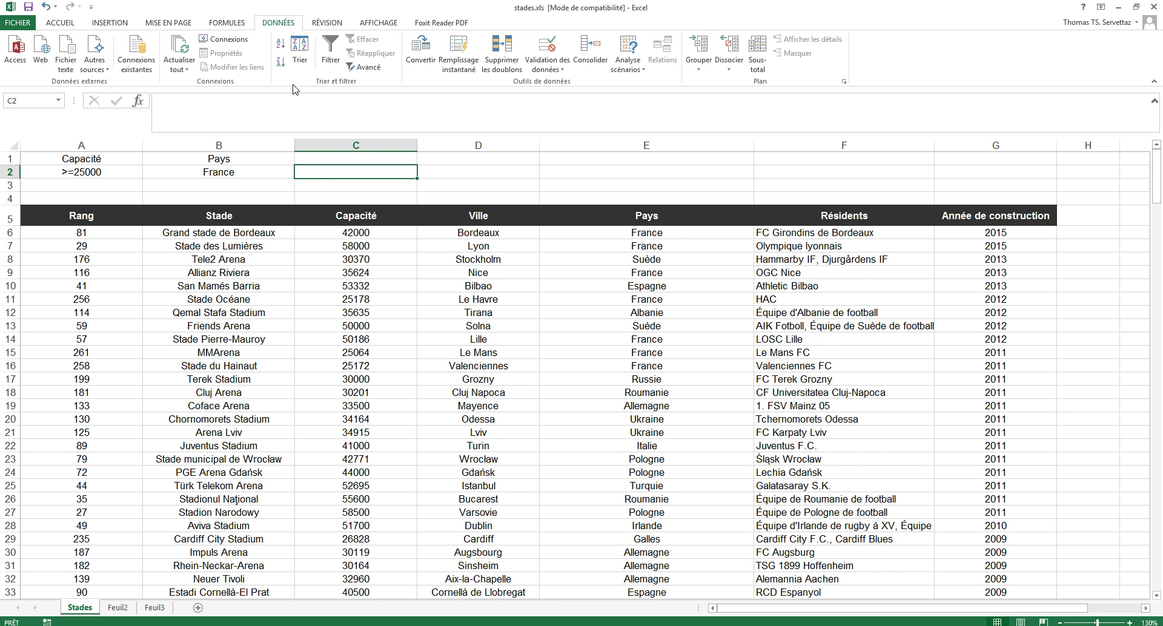
Run the advanced filter in place with criteria range $A$1:$B$2, leaving 20 of 262 rows.
{"action": "left_click", "coordinate": [366, 68]}
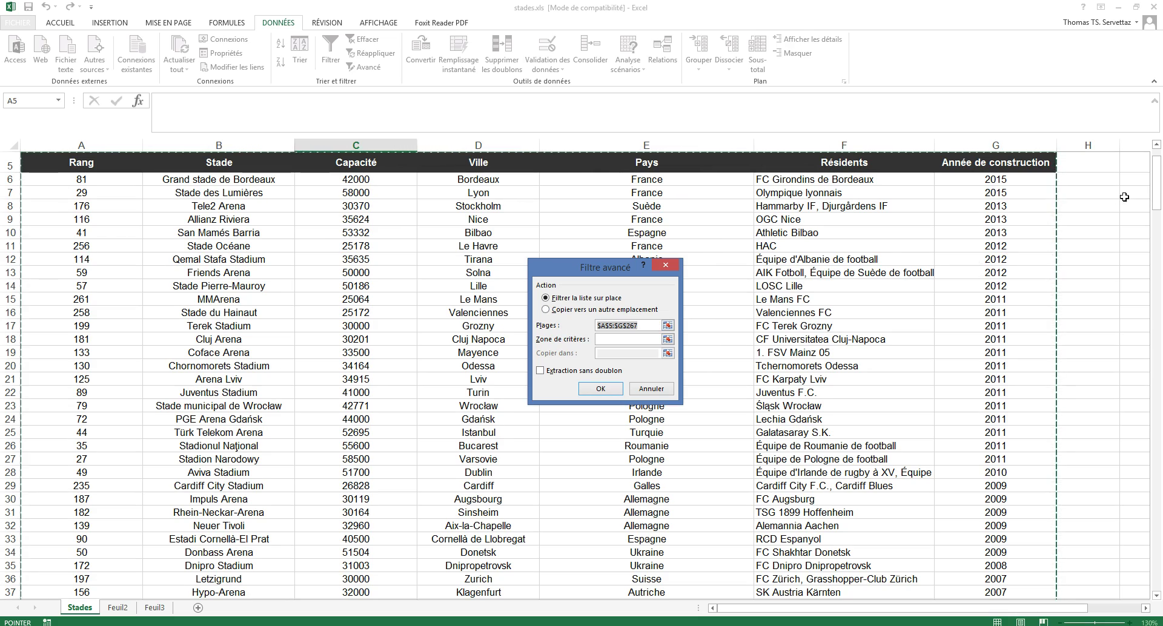
{"action": "mouse_move", "coordinate": [1157, 185]}
{"action": "left_mouse_down"}
{"action": "mouse_move", "coordinate": [1156, 583]}
{"action": "mouse_move", "coordinate": [1157, 164]}
{"action": "left_mouse_up"}
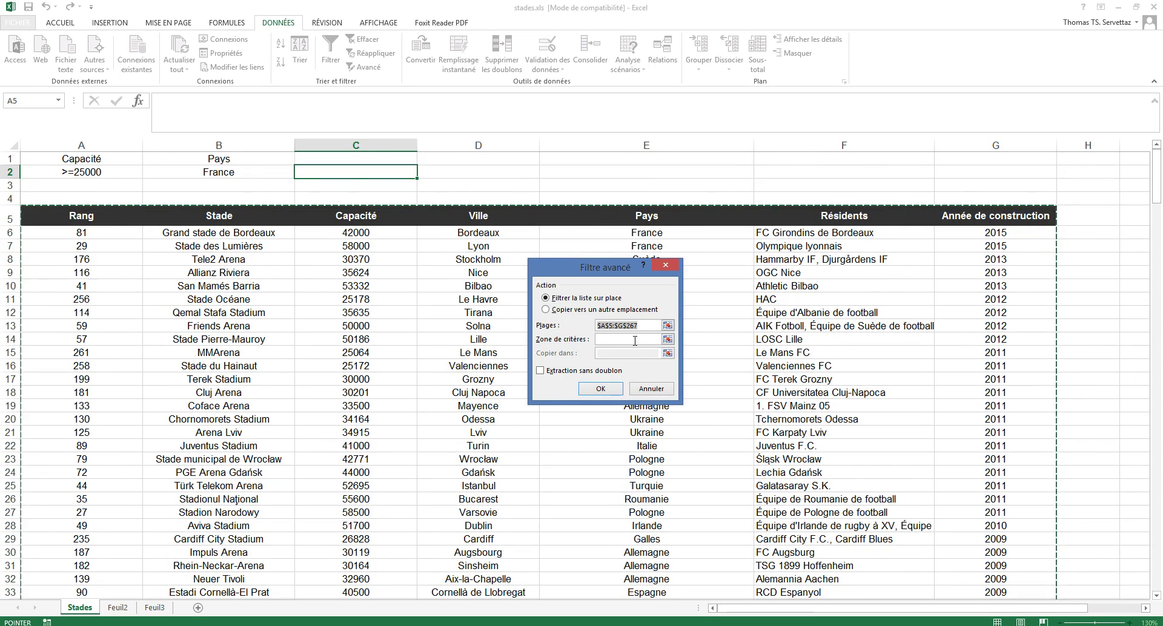
{"action": "left_click", "coordinate": [667, 339]}
{"action": "left_click_drag", "start_coordinate": [73, 159], "coordinate": [285, 173]}
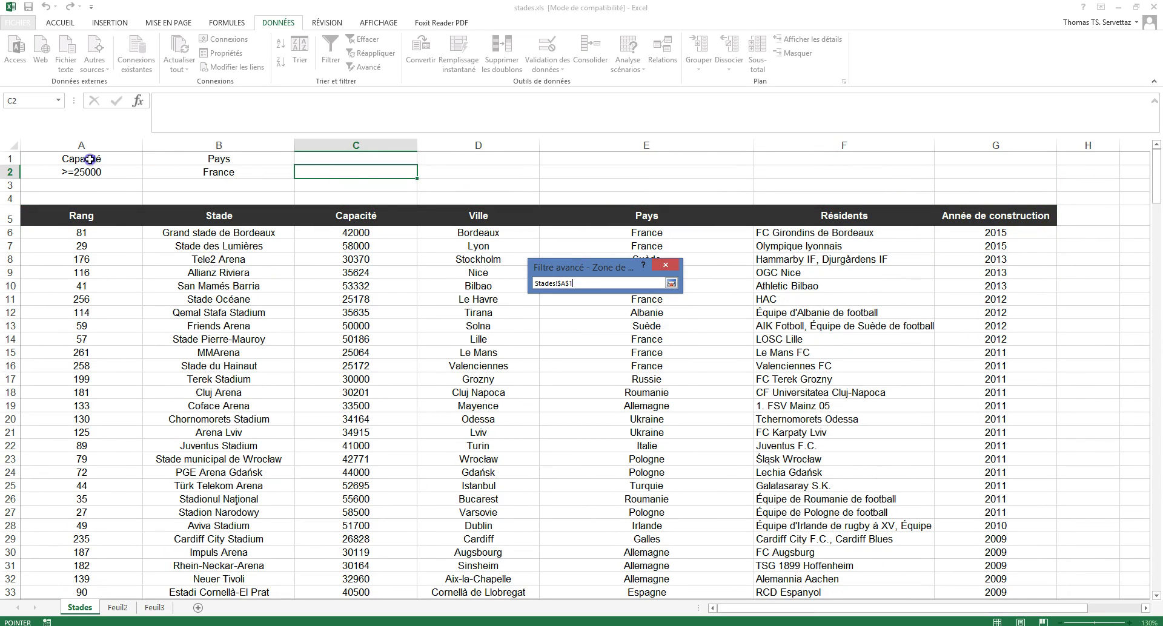
{"action": "left_click", "coordinate": [671, 284]}
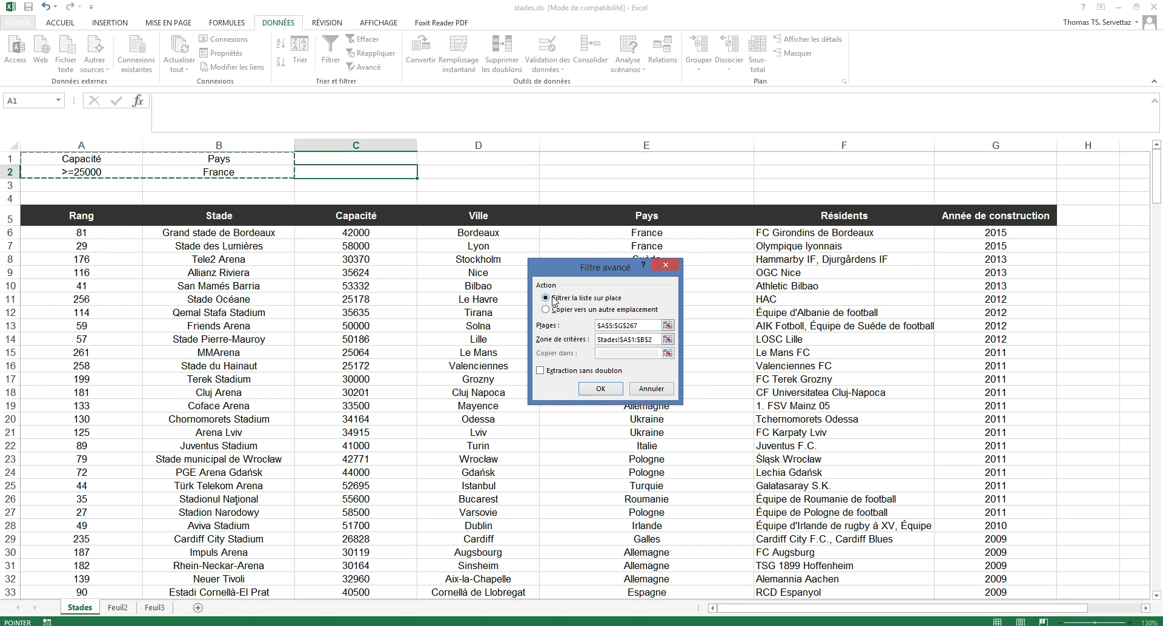
{"action": "left_click", "coordinate": [597, 390]}
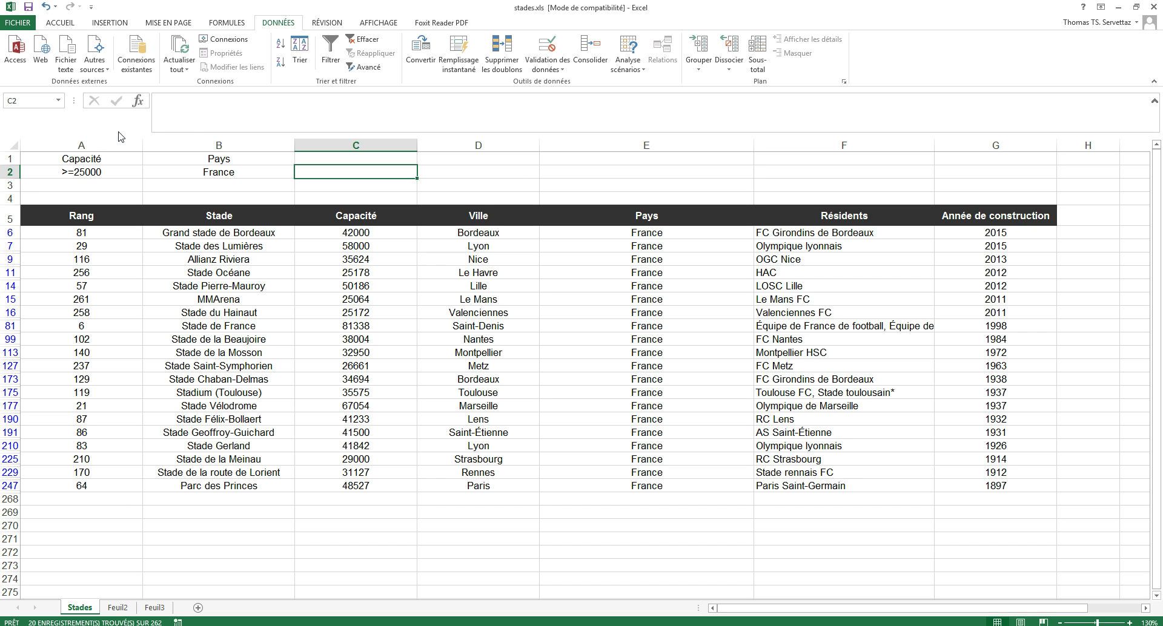
Close the advanced filter dialog unapplied and clear the filter so all stadiums show.
{"action": "left_click", "coordinate": [366, 68]}
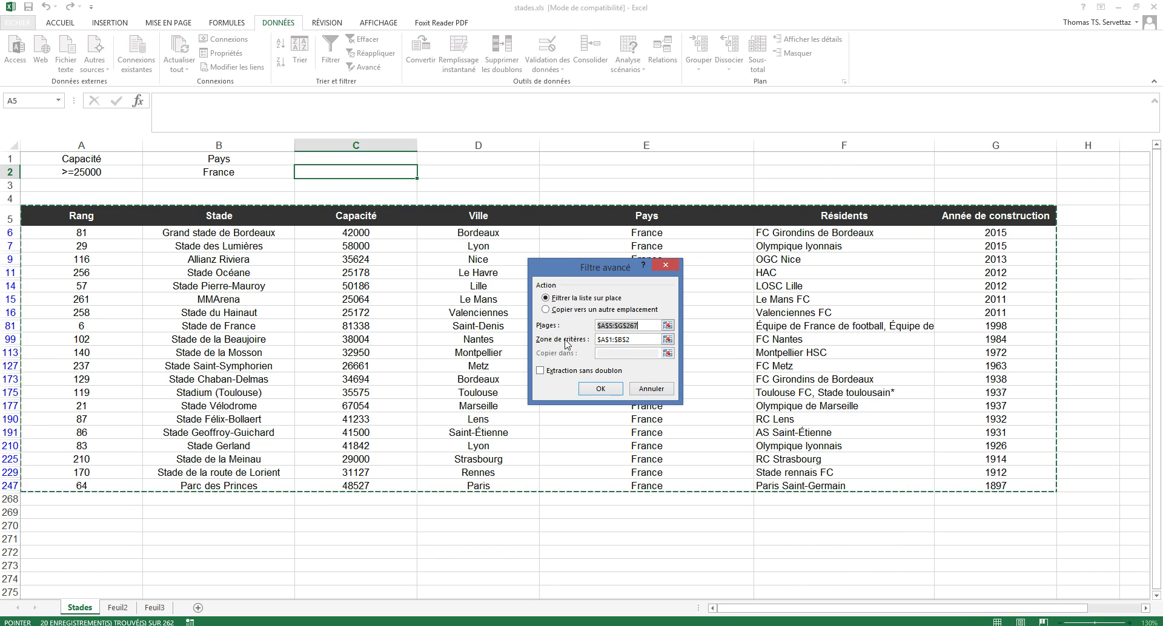
{"action": "left_click", "coordinate": [660, 392]}
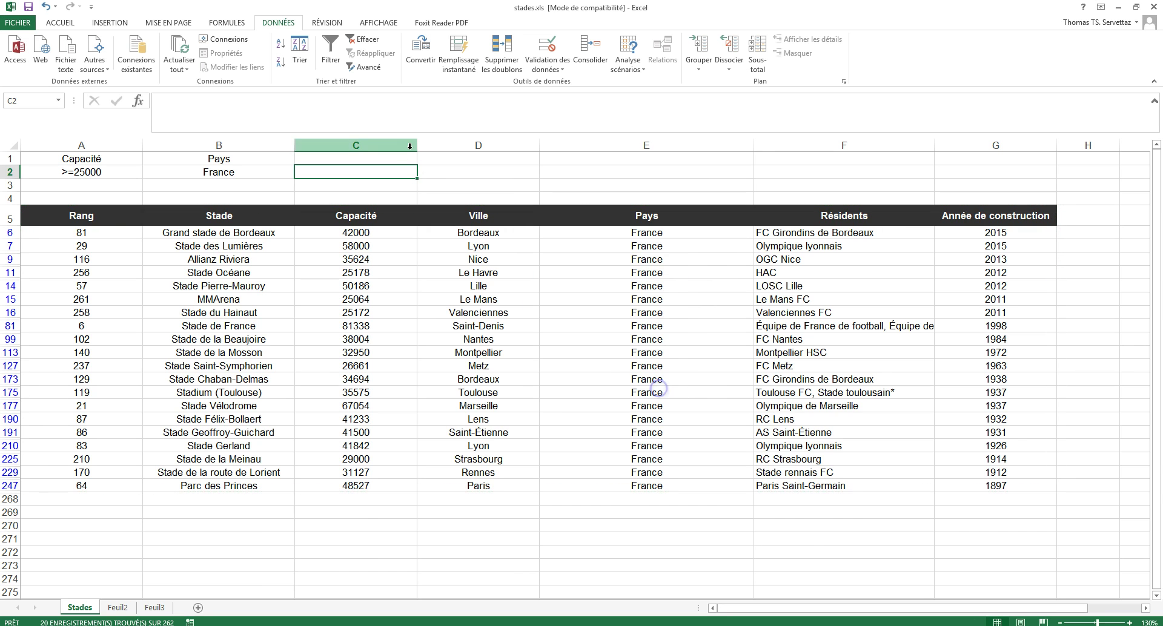
{"action": "left_click", "coordinate": [364, 43]}
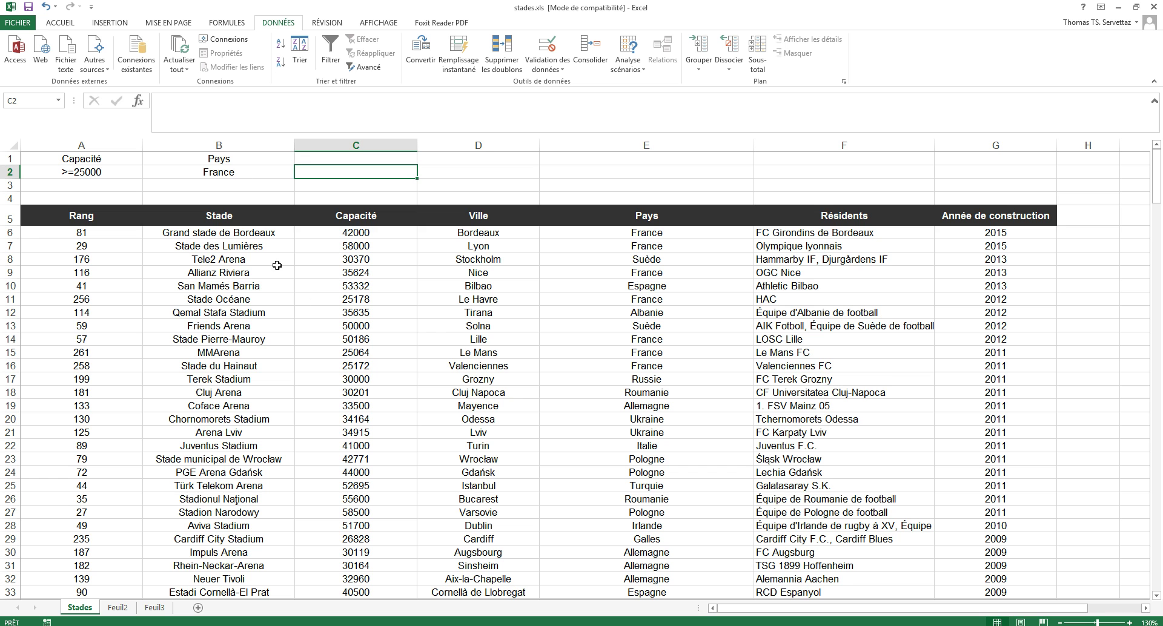
Change the capacity criterion in A2 from >=25000 to >=35000.
{"action": "double_click", "coordinate": [77, 172]}
{"action": "double_click", "coordinate": [78, 172]}
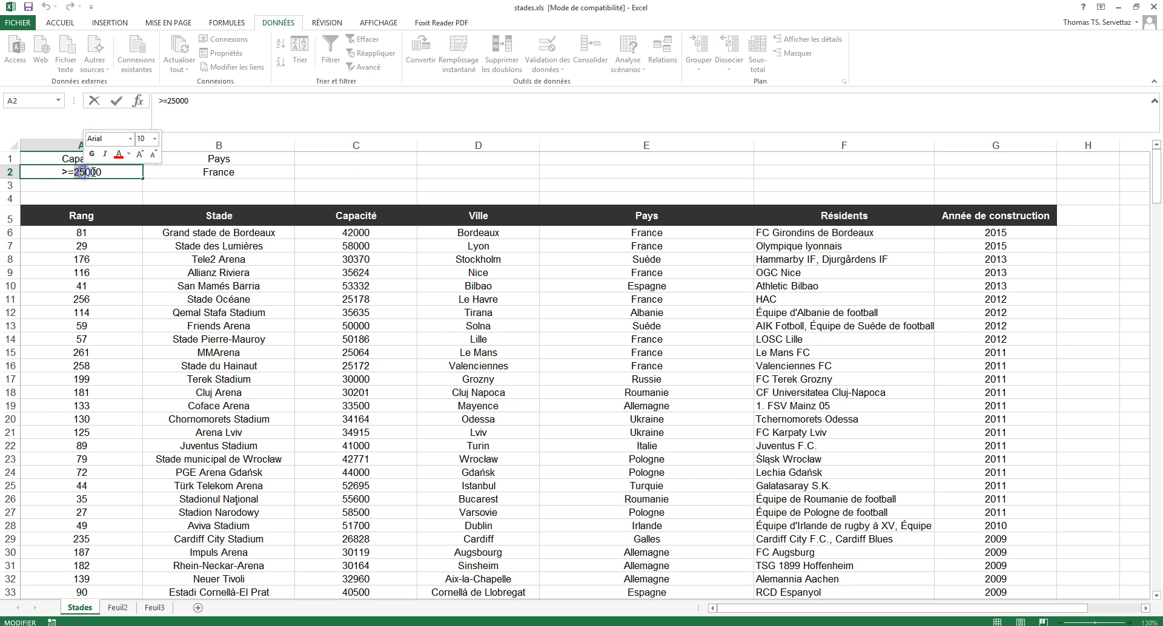
{"action": "type", "text": "35"}
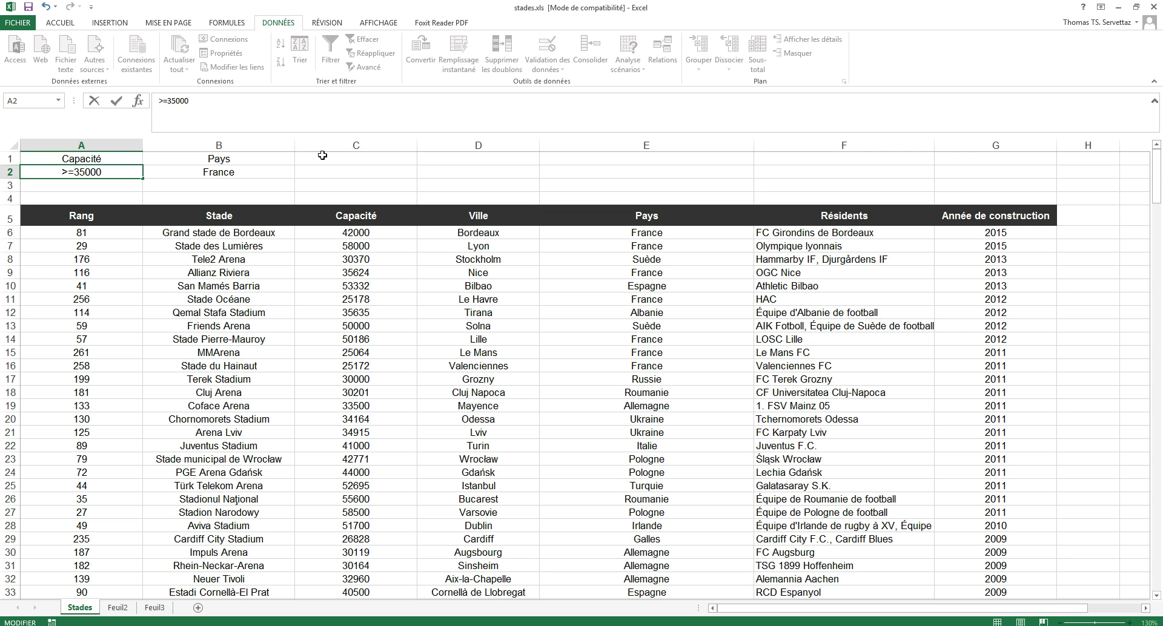
{"action": "left_click", "coordinate": [330, 182]}
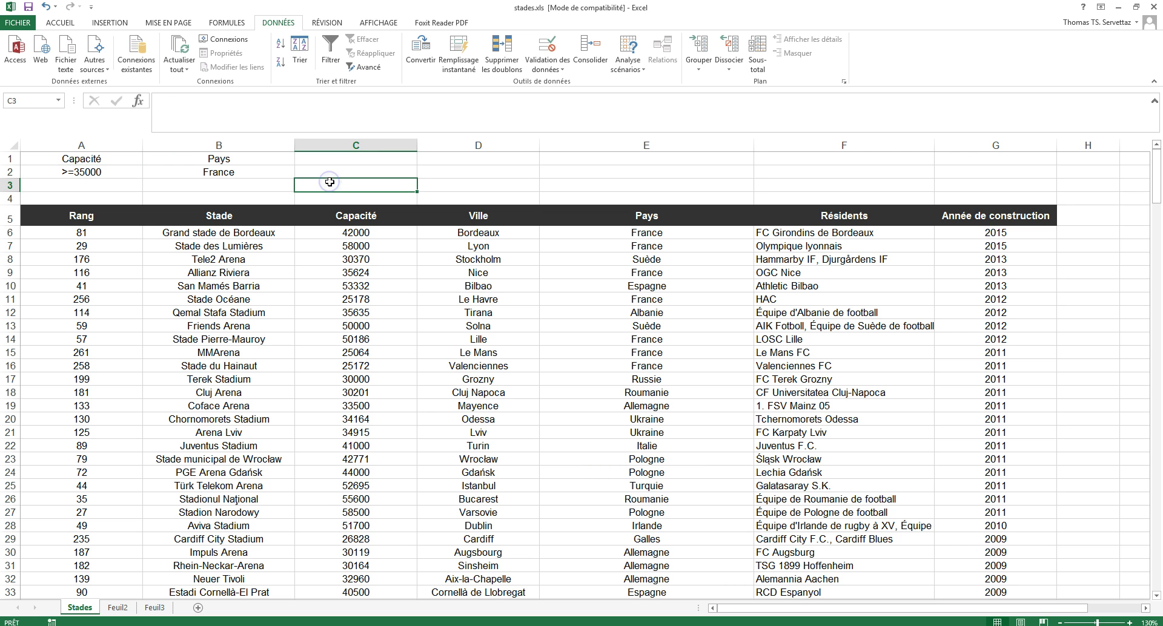
Set up the advanced filter with list range $A$5:$G$267 and criteria range Criteres.
{"action": "left_click", "coordinate": [364, 69]}
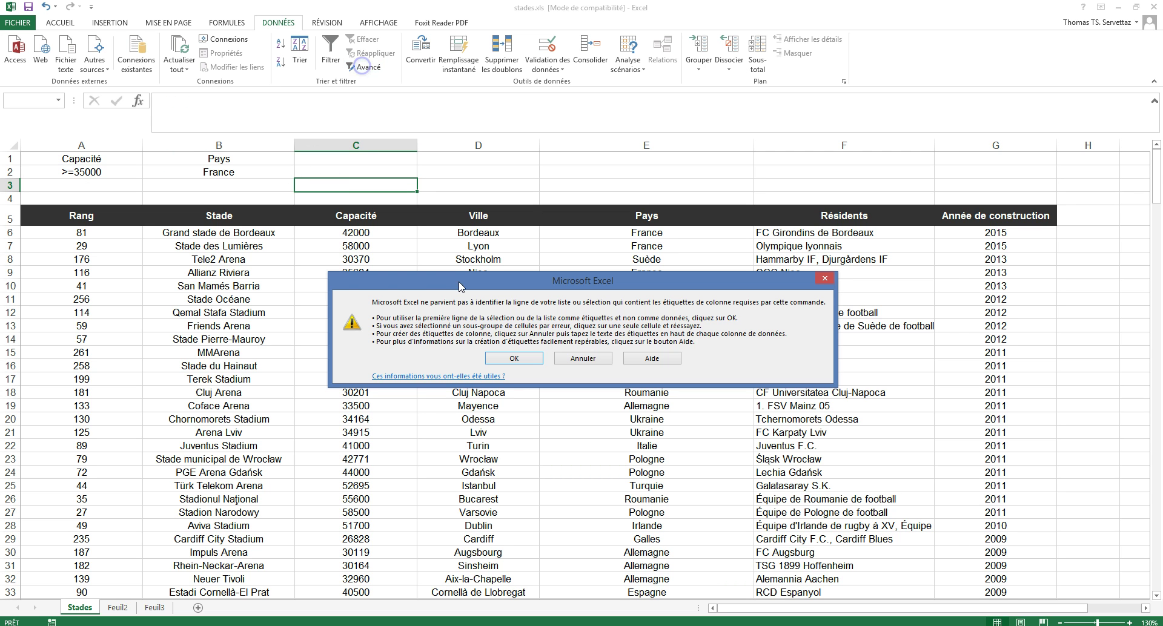
{"action": "left_click", "coordinate": [513, 359]}
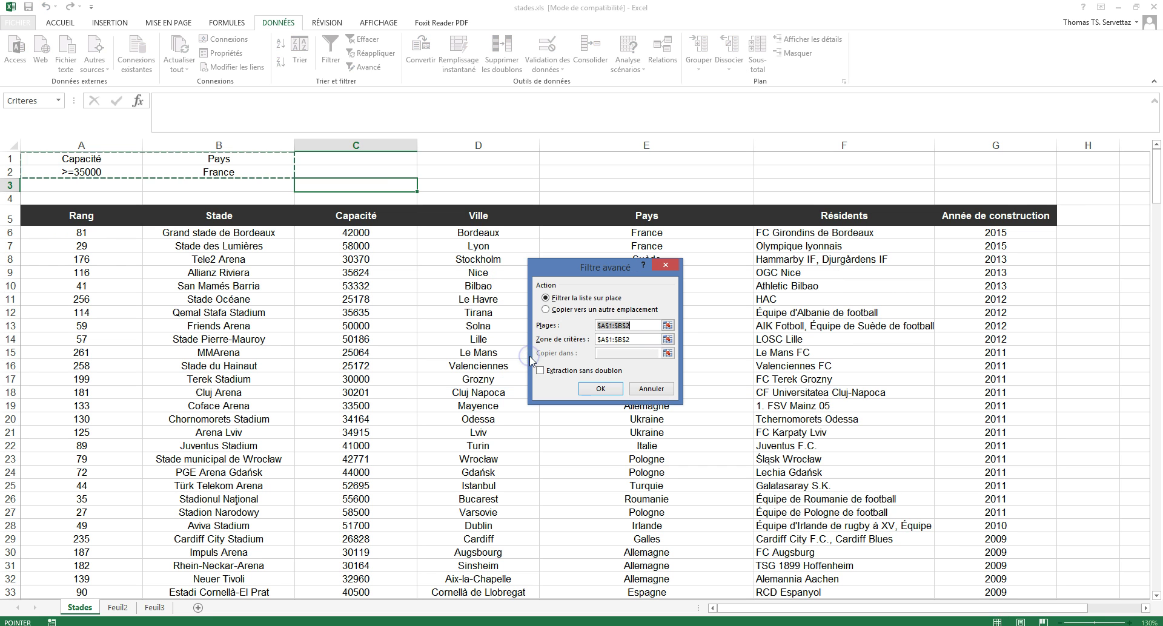
{"action": "left_click", "coordinate": [668, 326]}
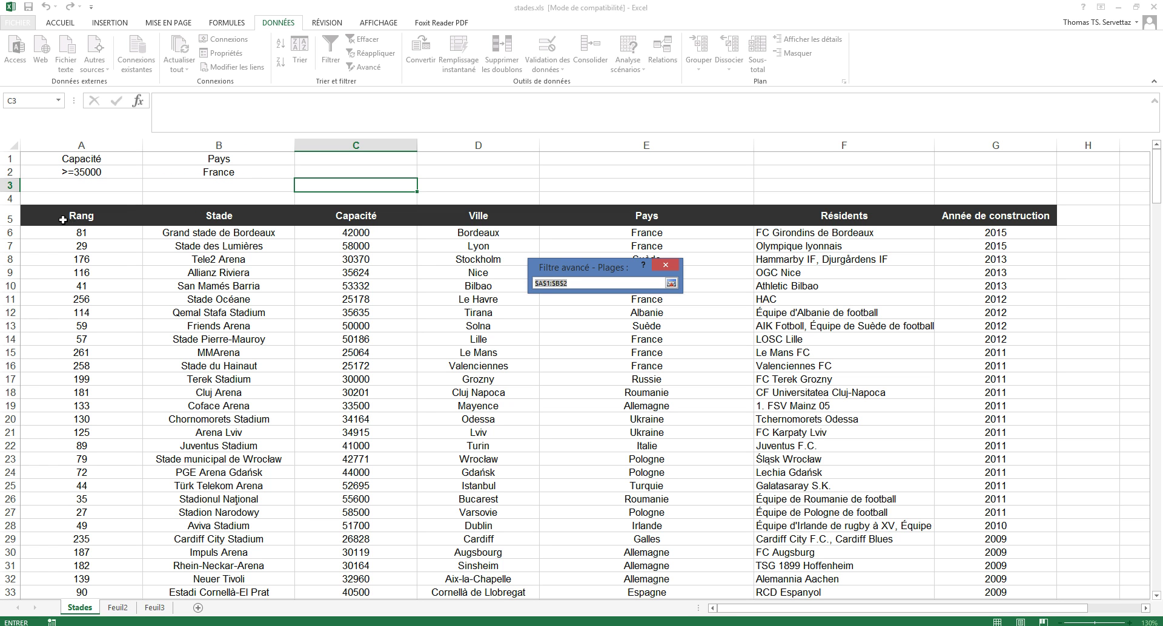
{"action": "left_click_drag", "start_coordinate": [61, 219], "coordinate": [1057, 606]}
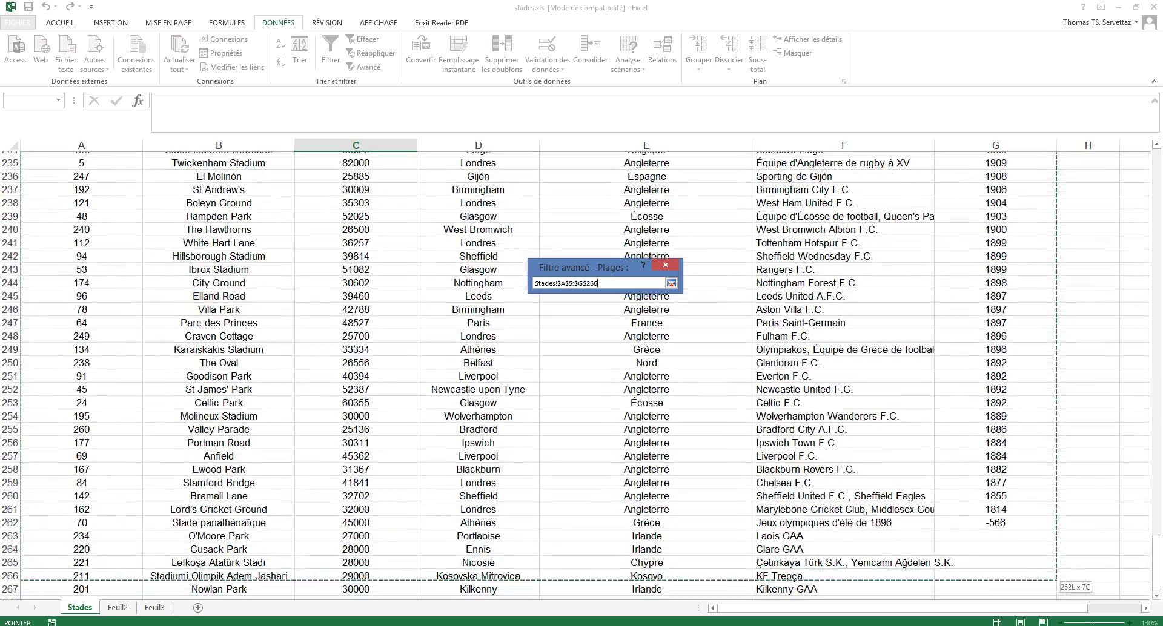
{"action": "mouse_move", "coordinate": [1057, 603]}
{"action": "left_mouse_down"}
{"action": "mouse_move", "coordinate": [1000, 591]}
{"action": "mouse_move", "coordinate": [997, 571]}
{"action": "left_mouse_up"}
{"action": "left_click", "coordinate": [671, 283]}
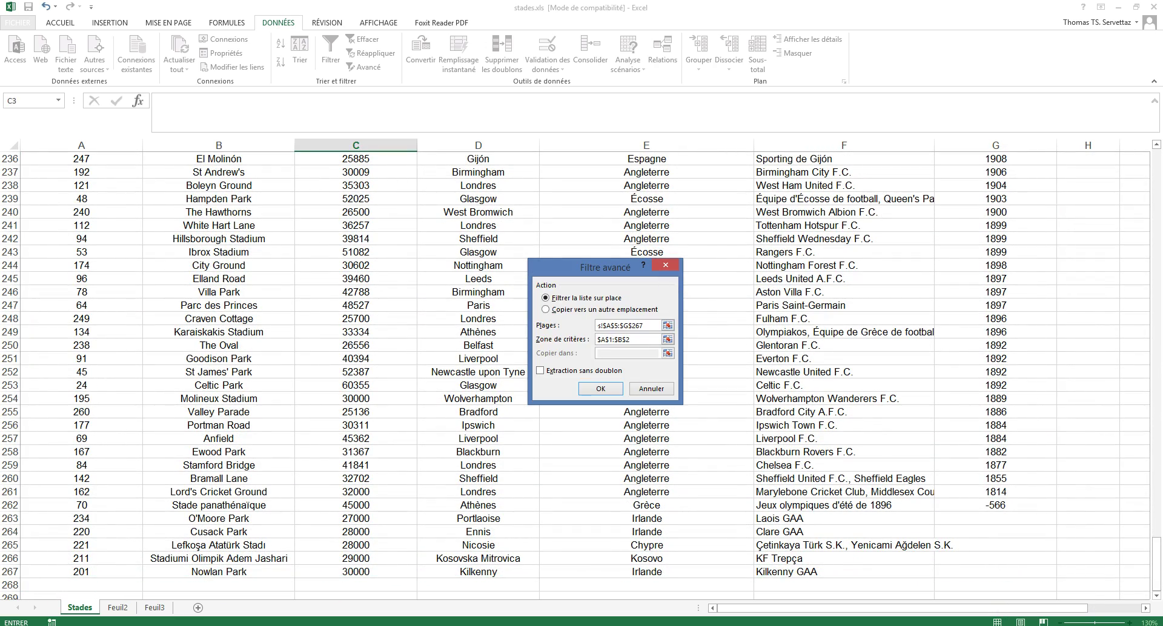
{"action": "left_click_drag", "start_coordinate": [1156, 563], "coordinate": [1125, 136]}
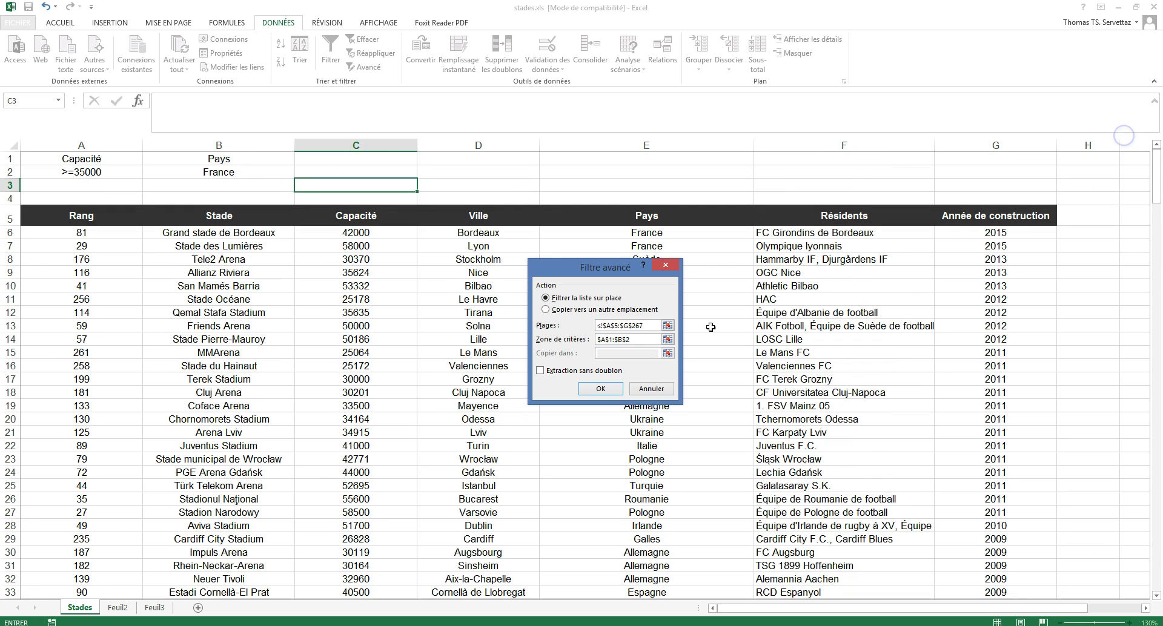
{"action": "left_click", "coordinate": [667, 339]}
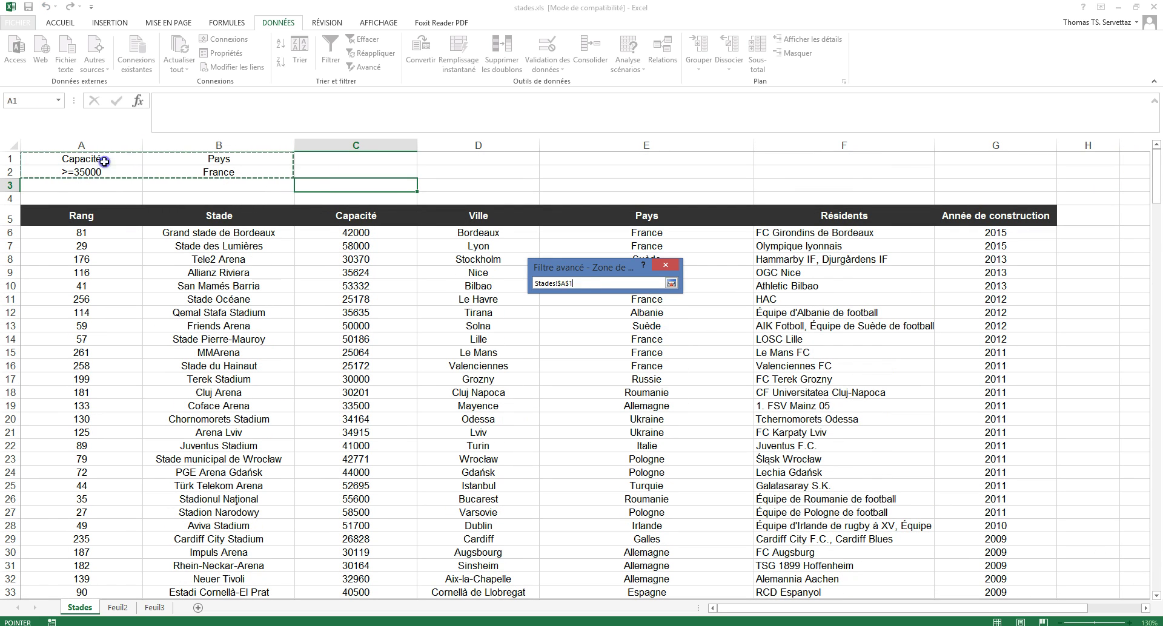
{"action": "left_click", "coordinate": [671, 283]}
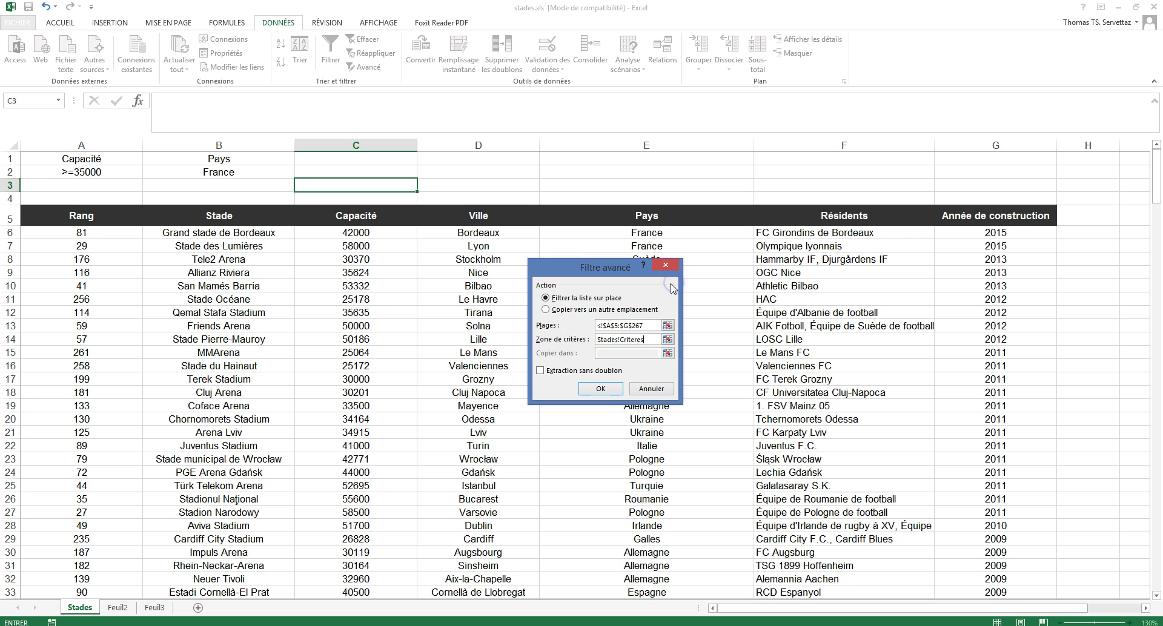
Copy the filtered rows (France, capacity >=35000) to a new table starting at K5.
{"action": "left_click", "coordinate": [567, 311]}
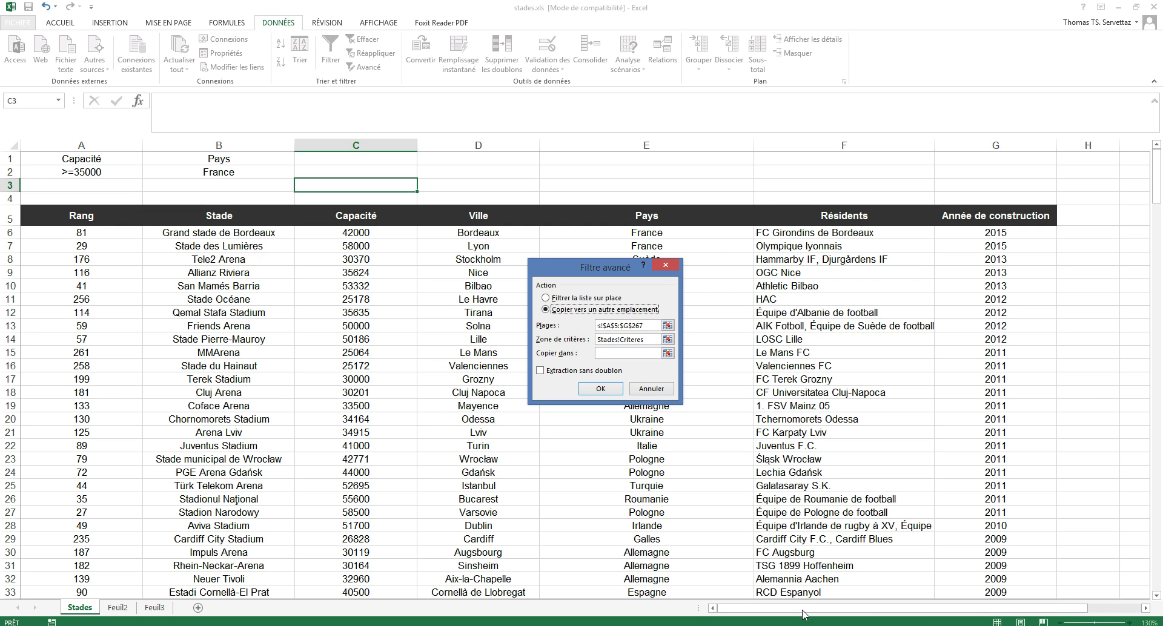
{"action": "left_click", "coordinate": [667, 353]}
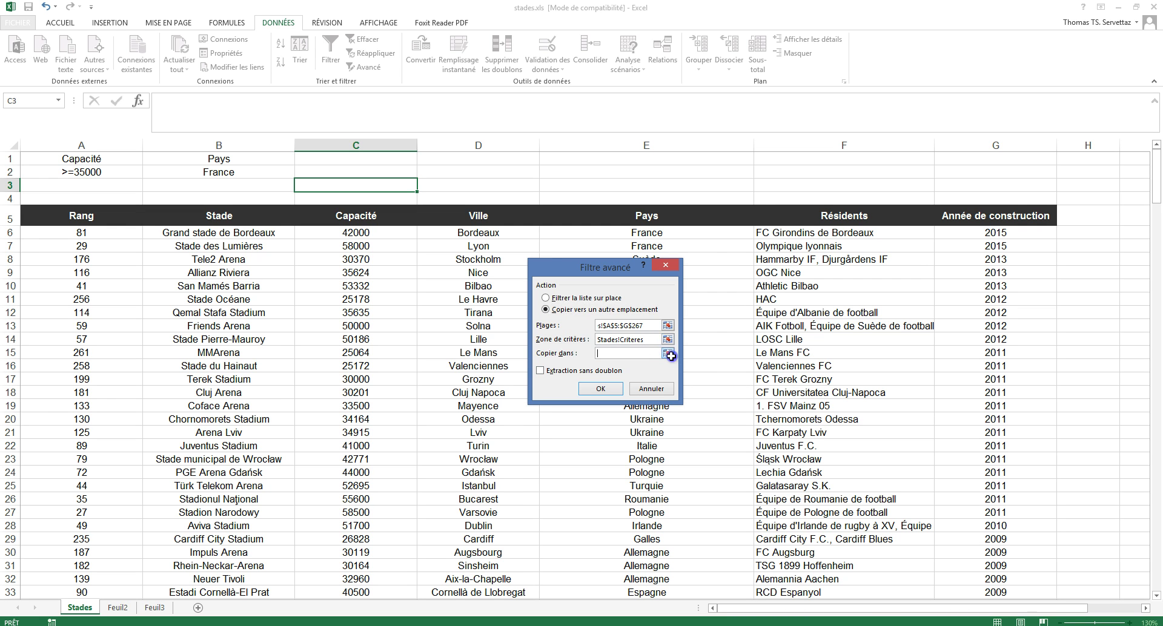
{"action": "left_click", "coordinate": [1145, 609]}
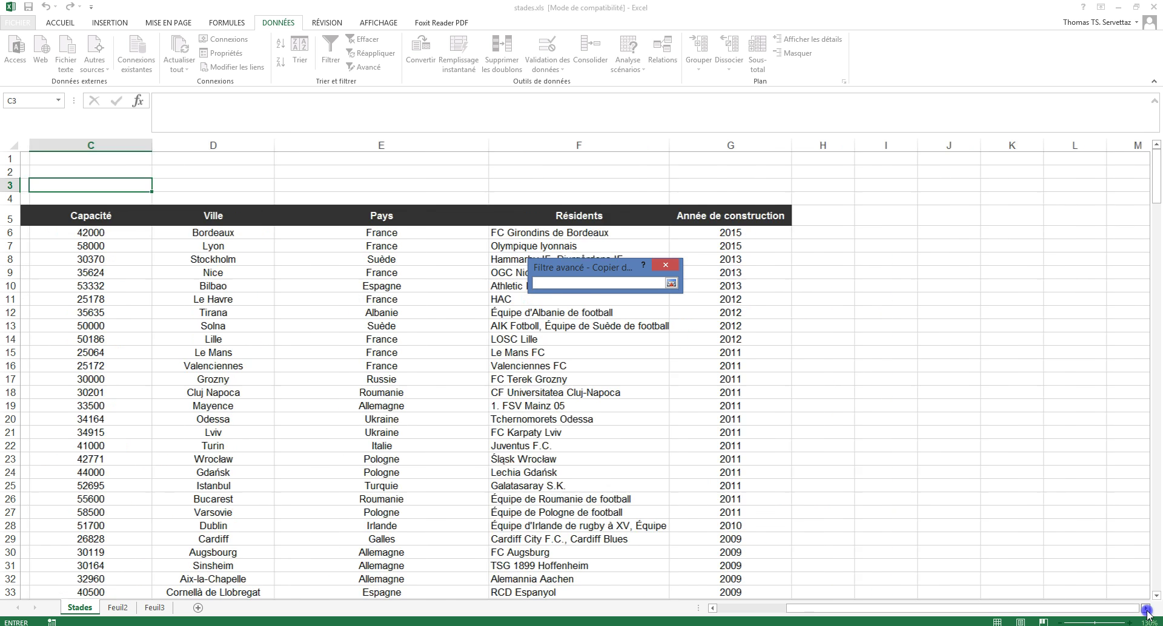
{"action": "left_click", "coordinate": [763, 219]}
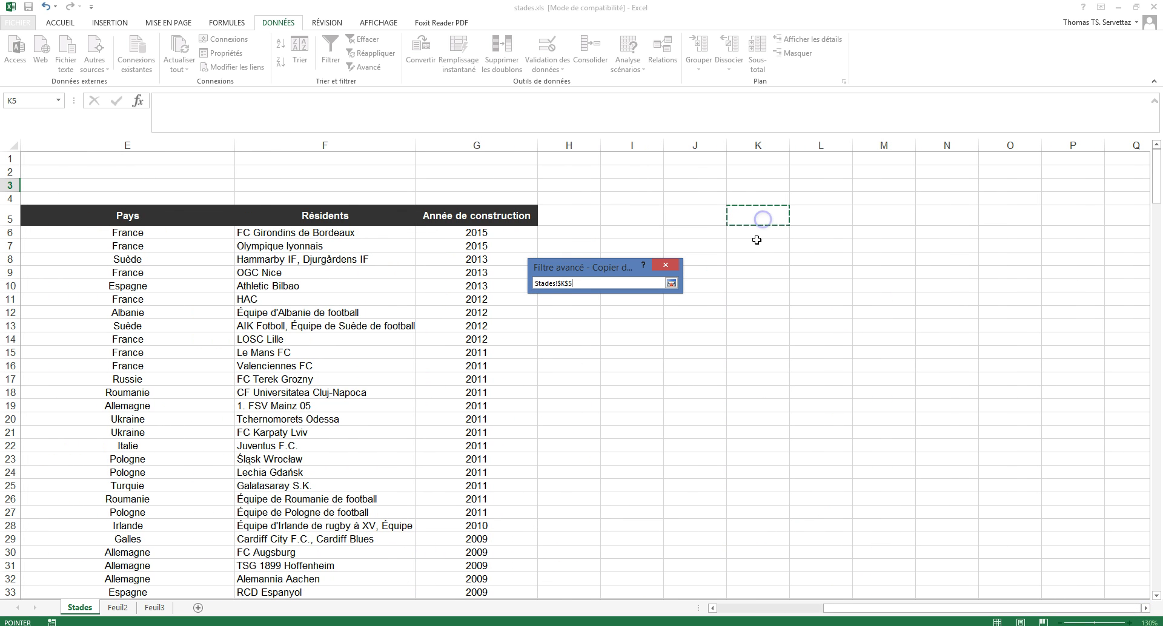
{"action": "left_click", "coordinate": [671, 283]}
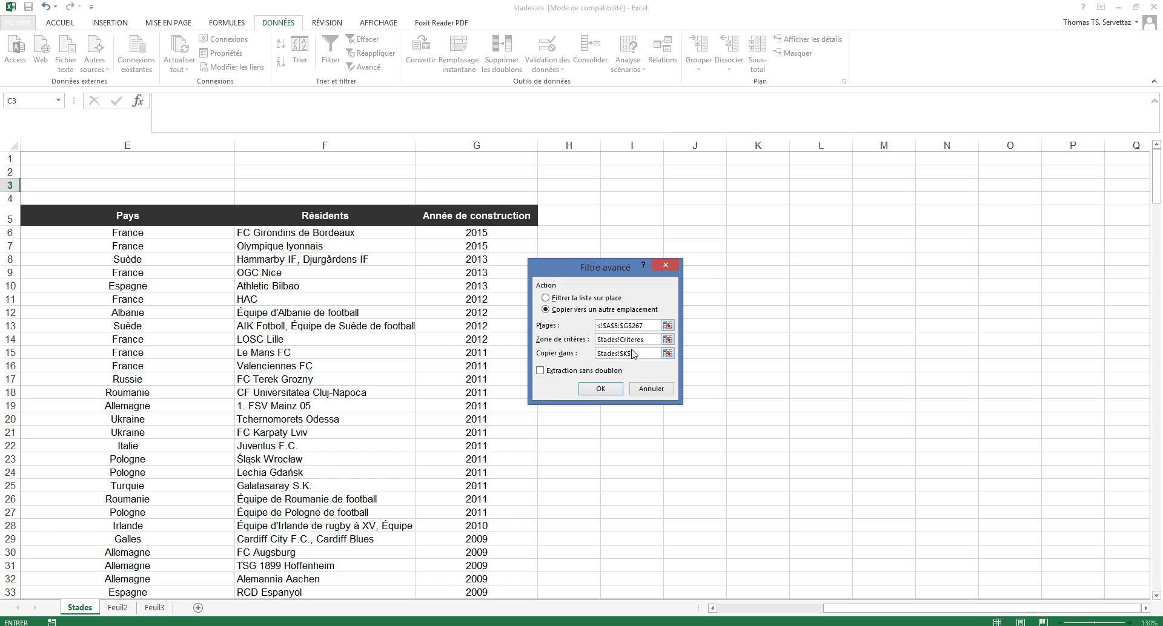
{"action": "left_click", "coordinate": [600, 388]}
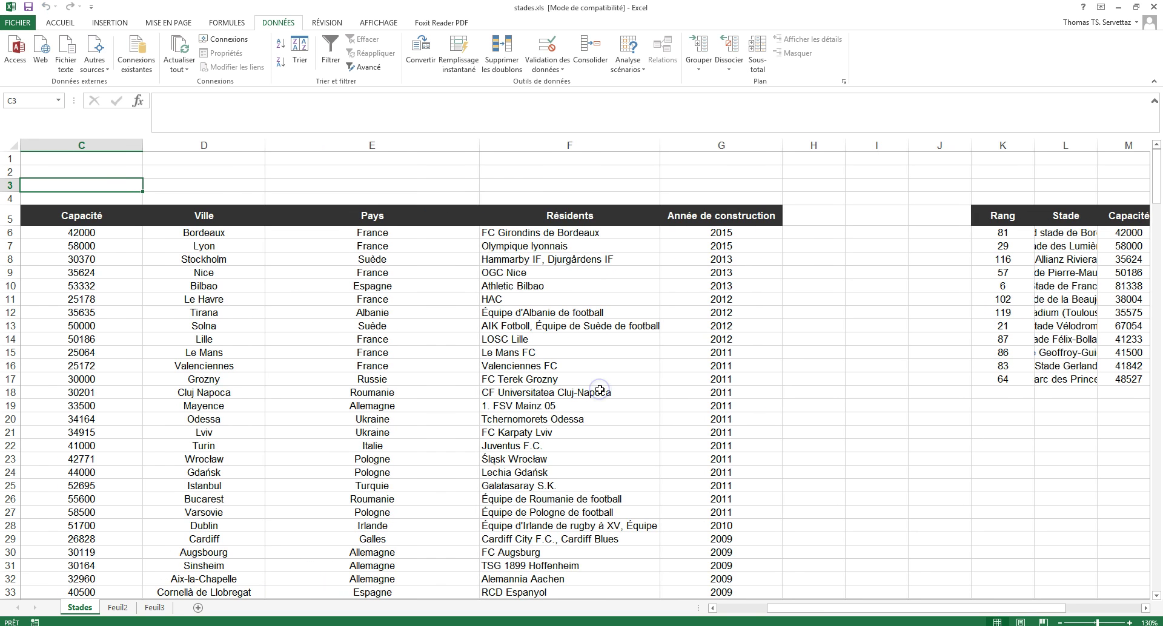
Check the Pays and Capacité values of the copied stadium rows.
{"action": "left_click_drag", "start_coordinate": [1013, 609], "coordinate": [1088, 609]}
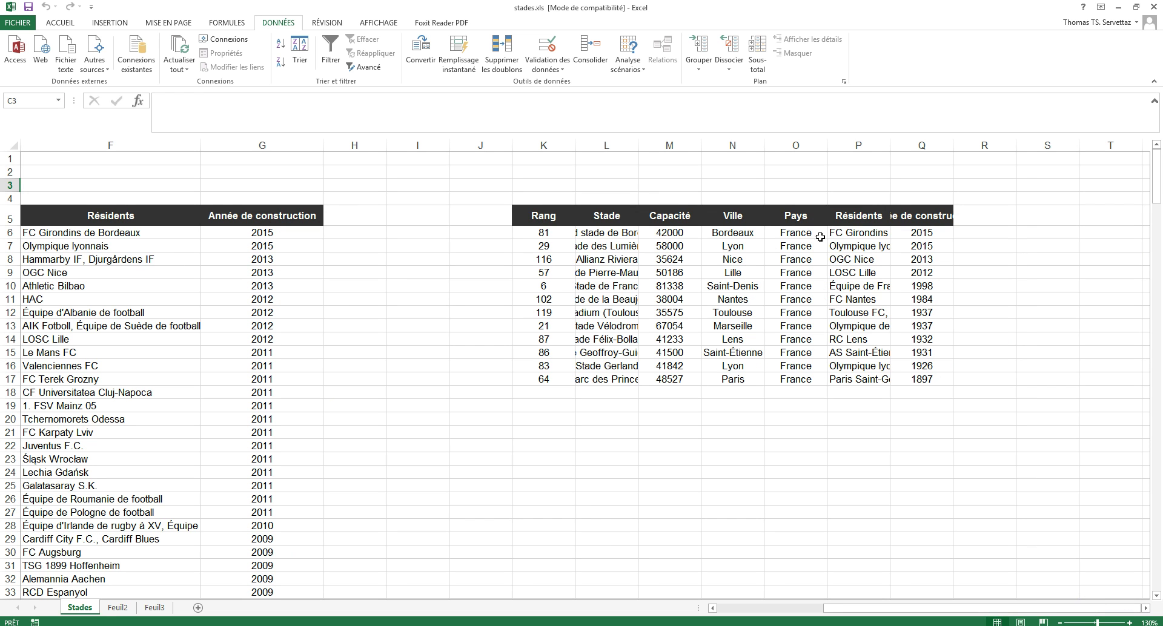
{"action": "left_click_drag", "start_coordinate": [809, 234], "coordinate": [799, 381]}
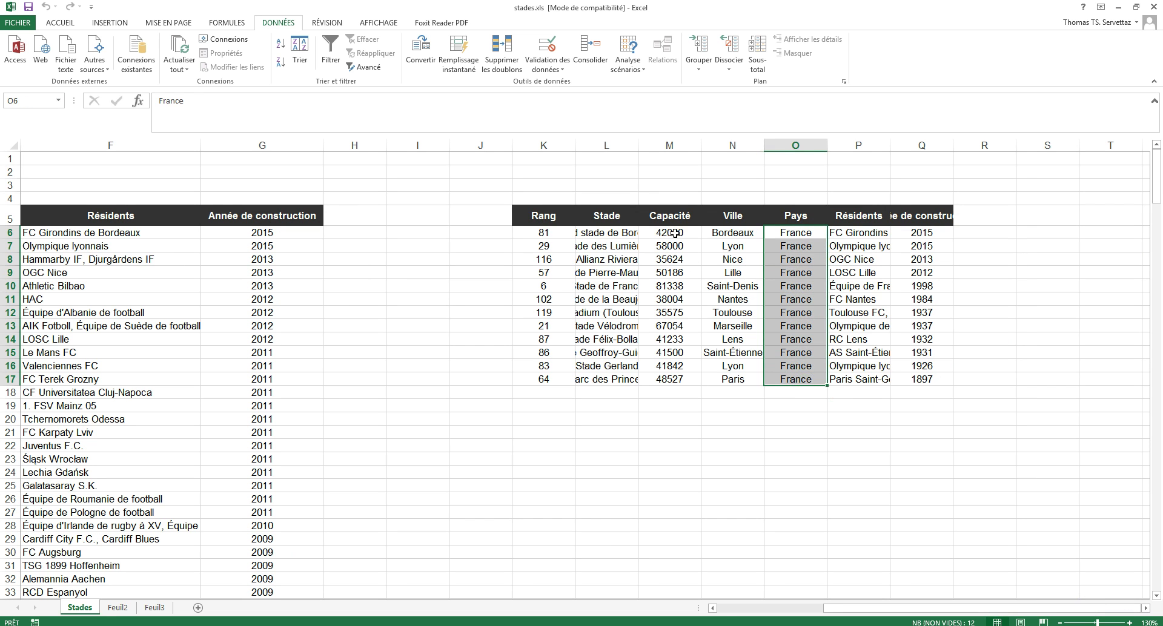
{"action": "left_click_drag", "start_coordinate": [676, 234], "coordinate": [669, 379]}
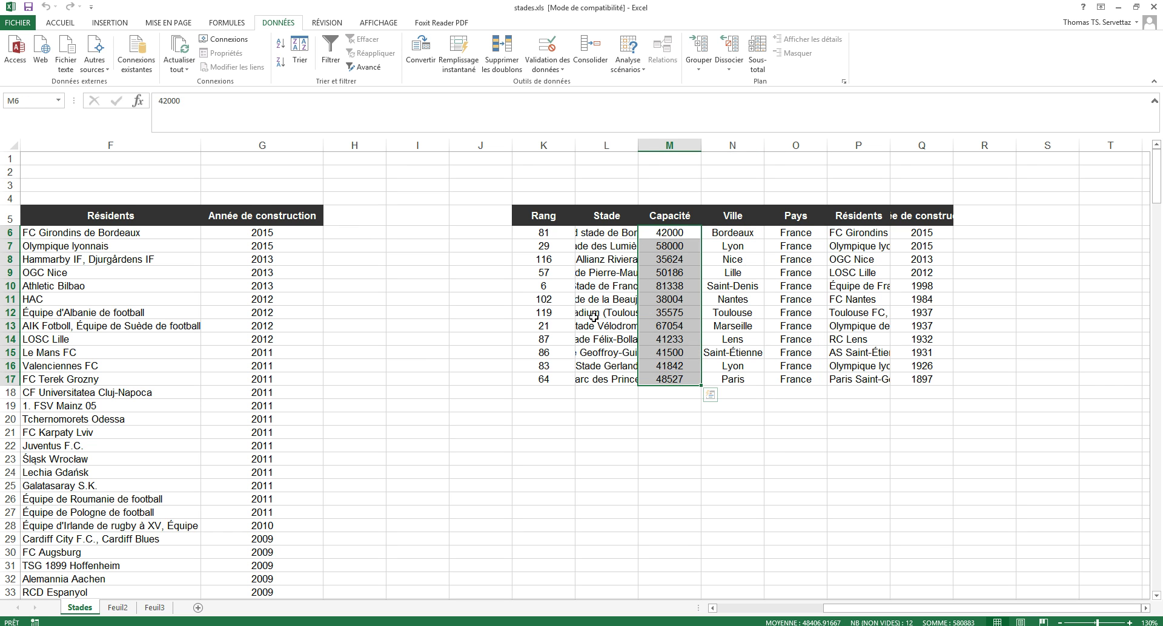
{"action": "left_click_drag", "start_coordinate": [853, 609], "coordinate": [853, 611]}
Clear the contents of columns K to Q, removing the copied results.
{"action": "left_click_drag", "start_coordinate": [544, 145], "coordinate": [908, 158]}
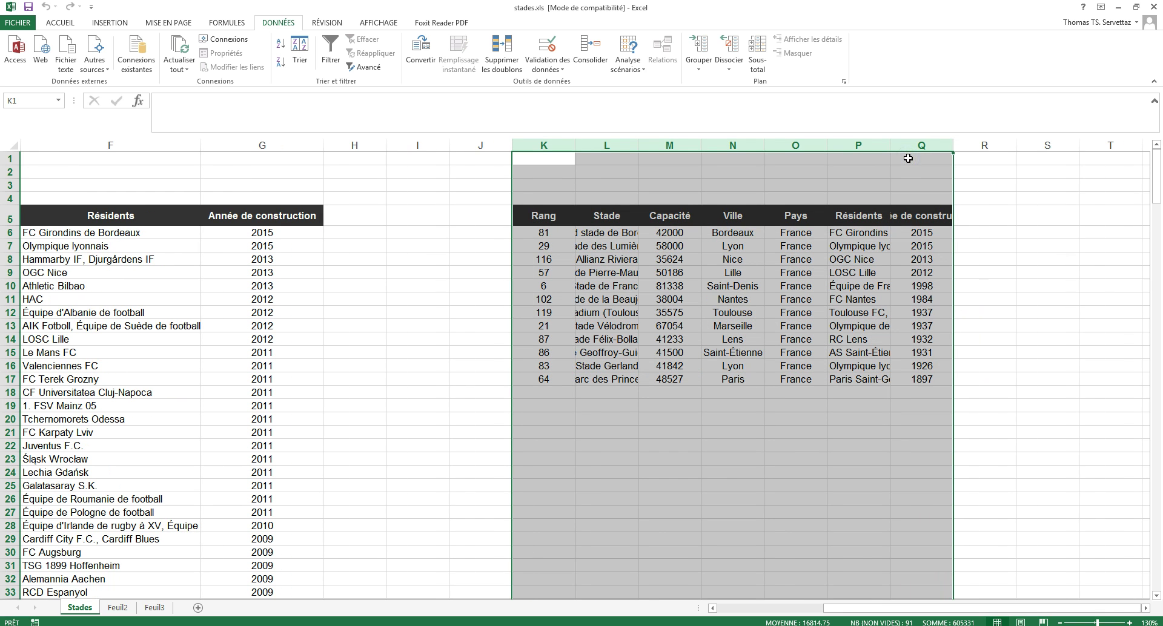
{"action": "right_click", "coordinate": [837, 142]}
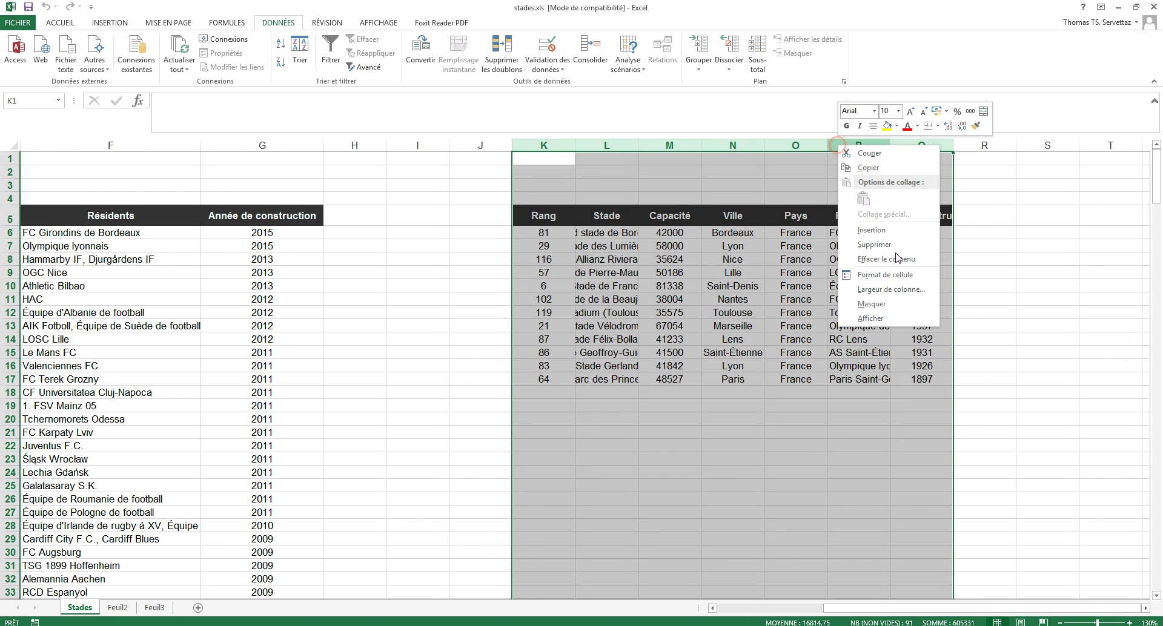
{"action": "left_click", "coordinate": [867, 258]}
{"action": "left_click_drag", "start_coordinate": [963, 609], "coordinate": [779, 608]}
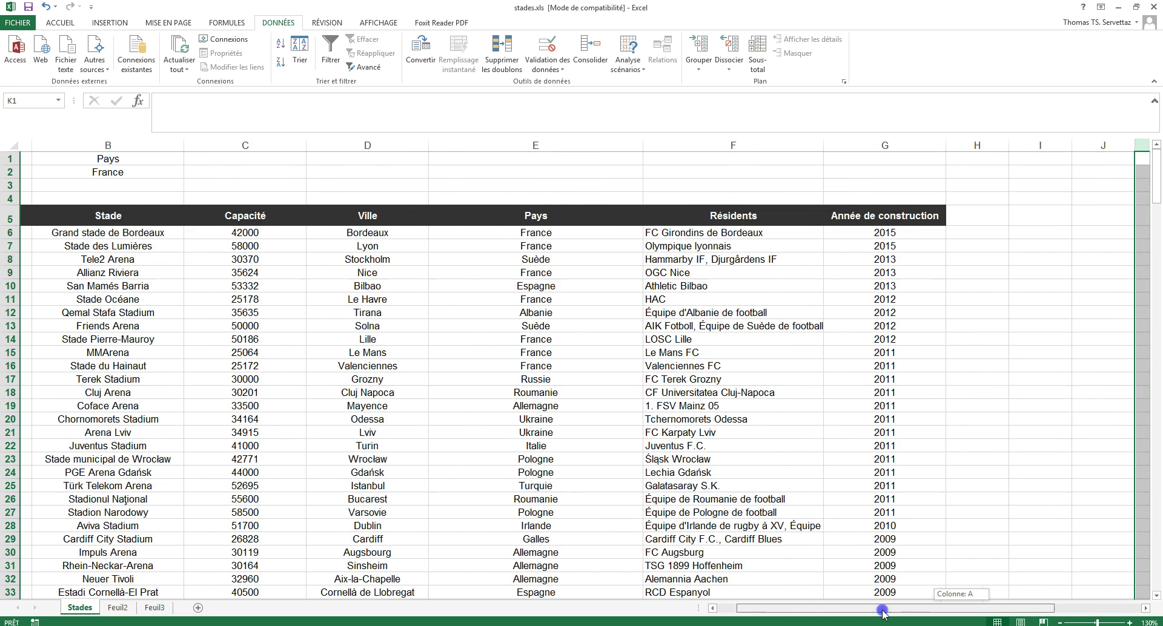
{"action": "left_click", "coordinate": [304, 163]}
{"action": "left_click", "coordinate": [222, 172]}
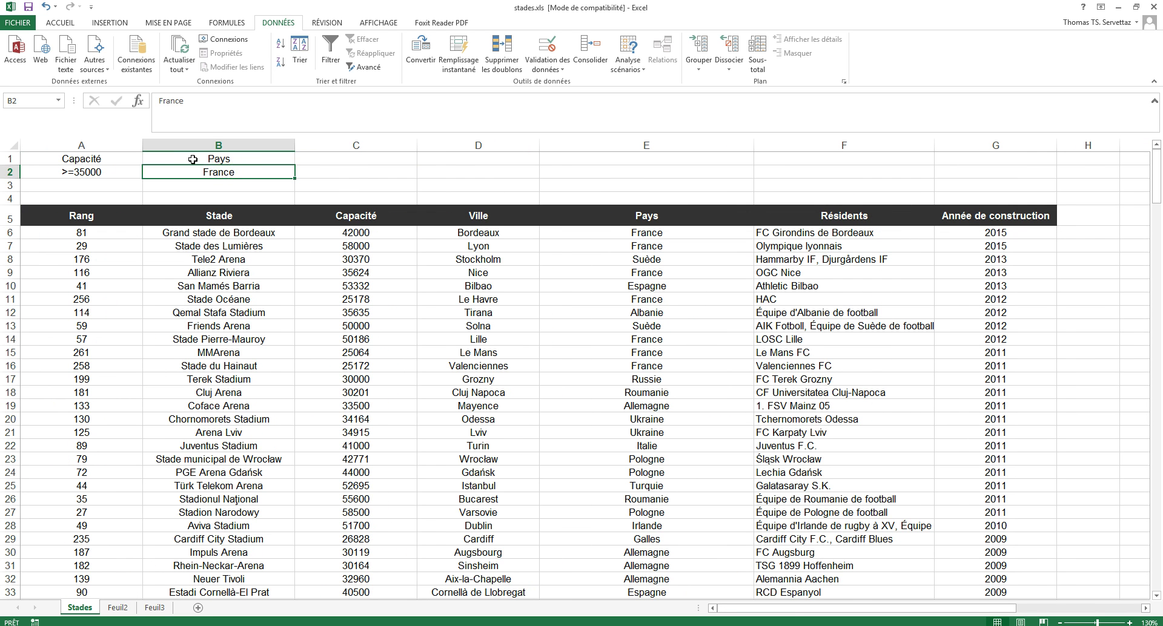